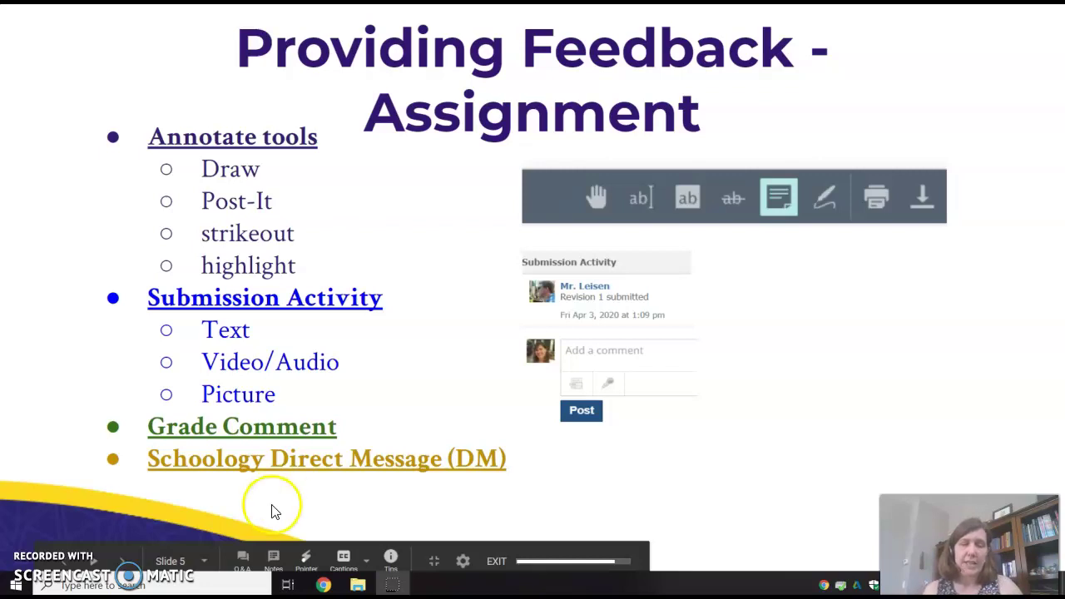
Step: Switch from the slides to the Schoology Assignment #3 submission and highlight the "/d/1C5WhFztDClasw" part of the document link
{"action": "left_click", "coordinate": [122, 561]}
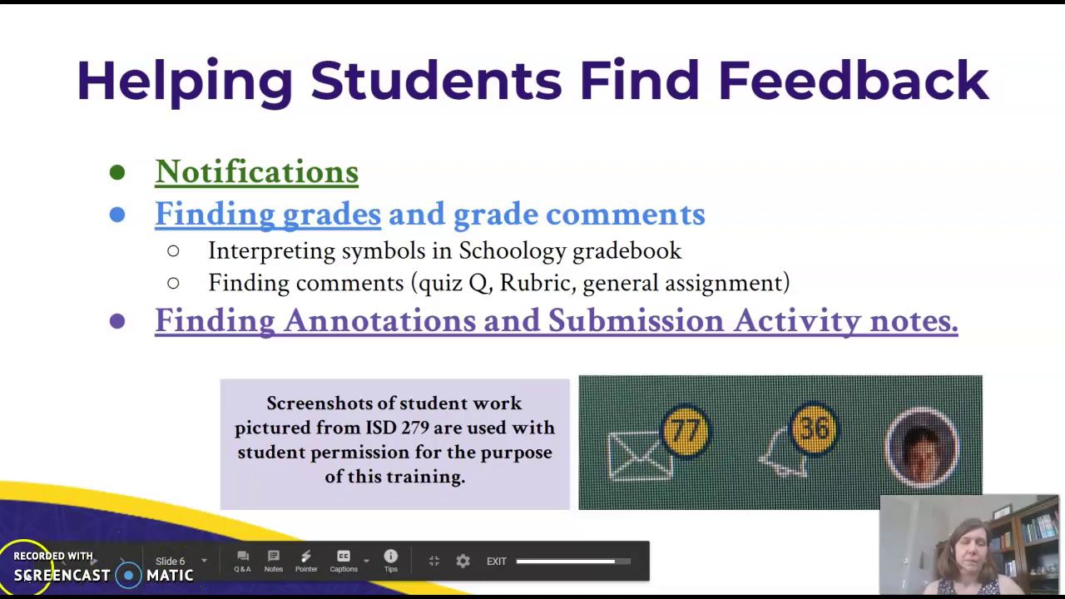
{"action": "key", "text": "alt+Tab"}
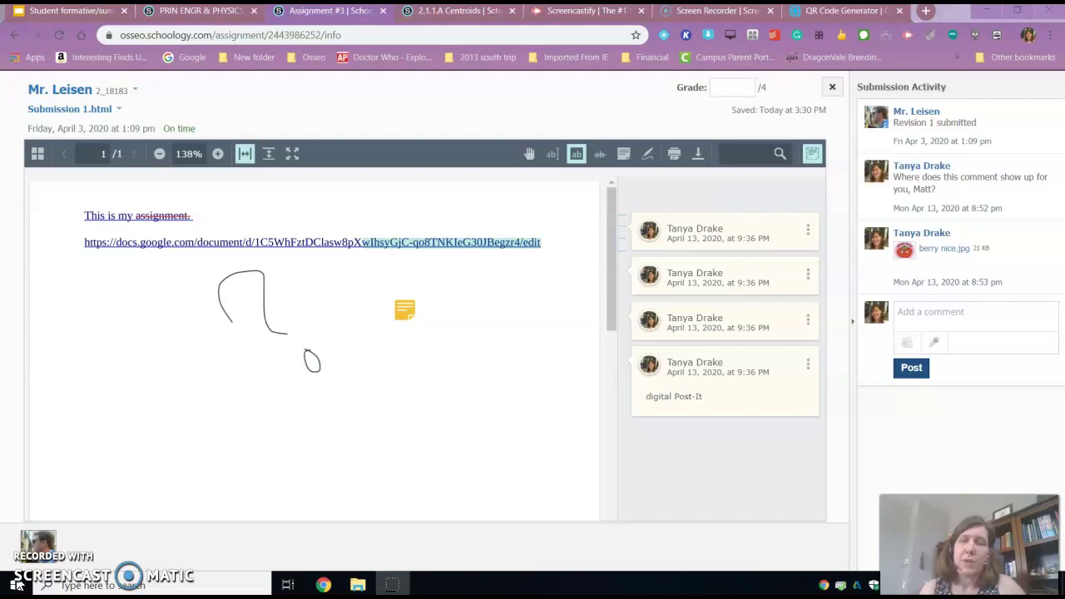
{"action": "left_click", "coordinate": [577, 155]}
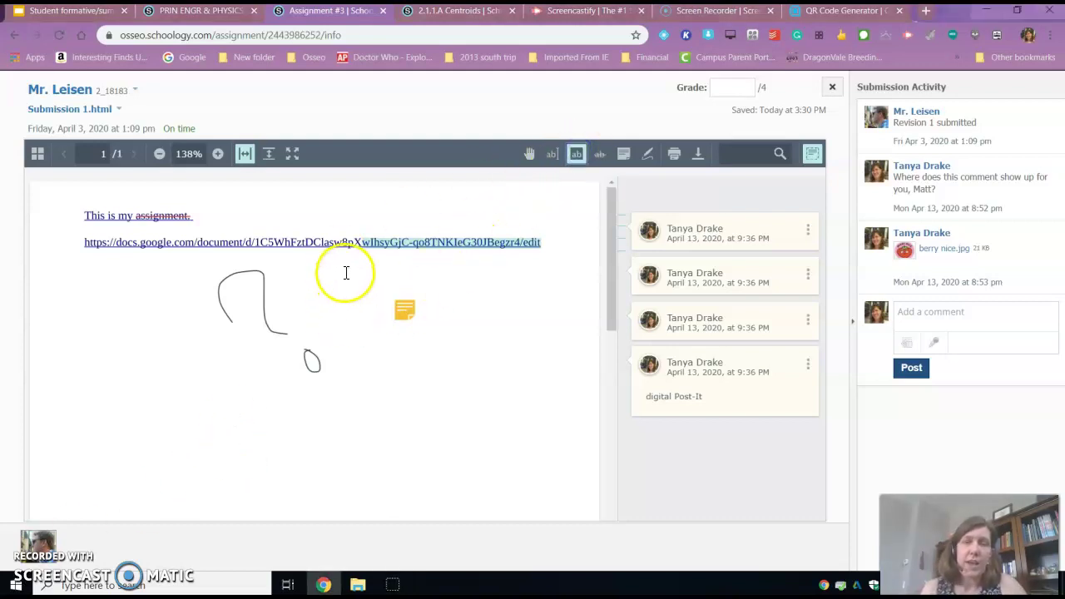
{"action": "left_click_drag", "start_coordinate": [338, 244], "coordinate": [240, 244]}
{"action": "left_click", "coordinate": [254, 225]}
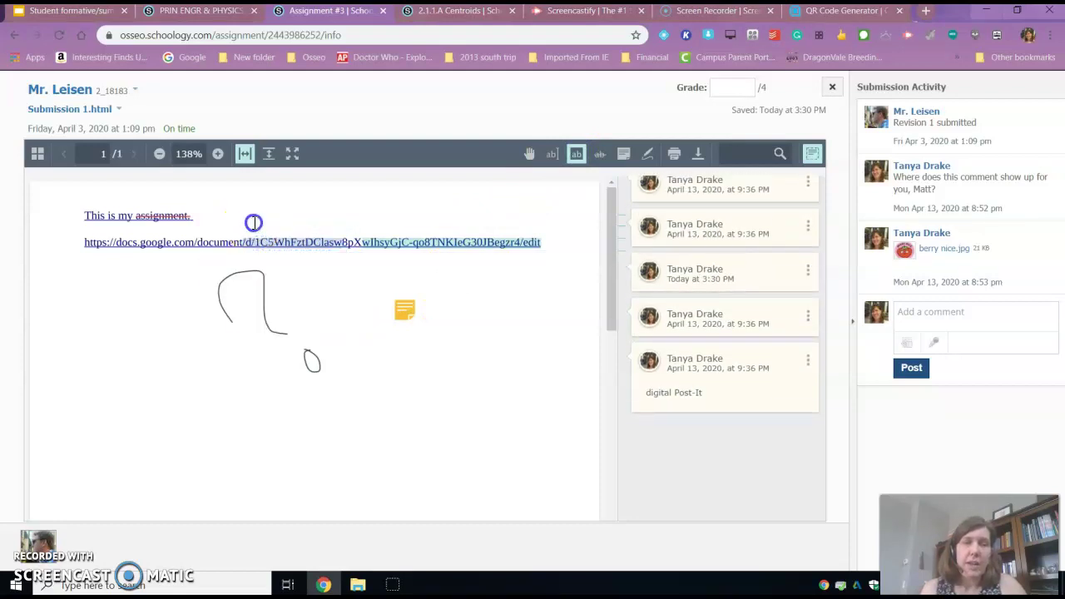
Step: Highlight the "m/docu" part of the document link and change that highlight's colour to red
{"action": "left_click_drag", "start_coordinate": [221, 246], "coordinate": [189, 248]}
{"action": "left_click", "coordinate": [160, 219]}
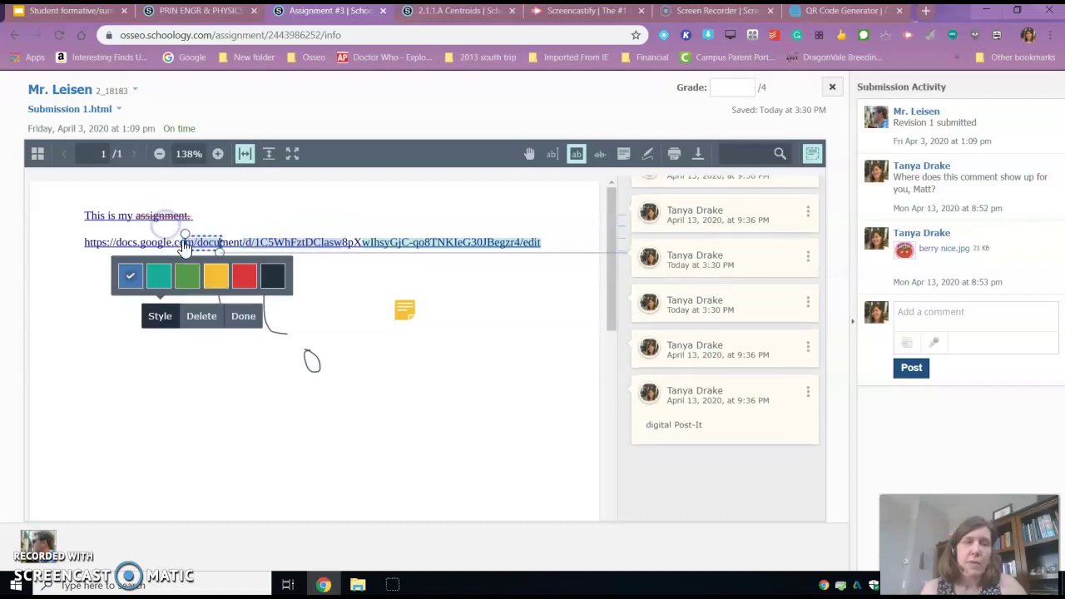
{"action": "left_click", "coordinate": [243, 278]}
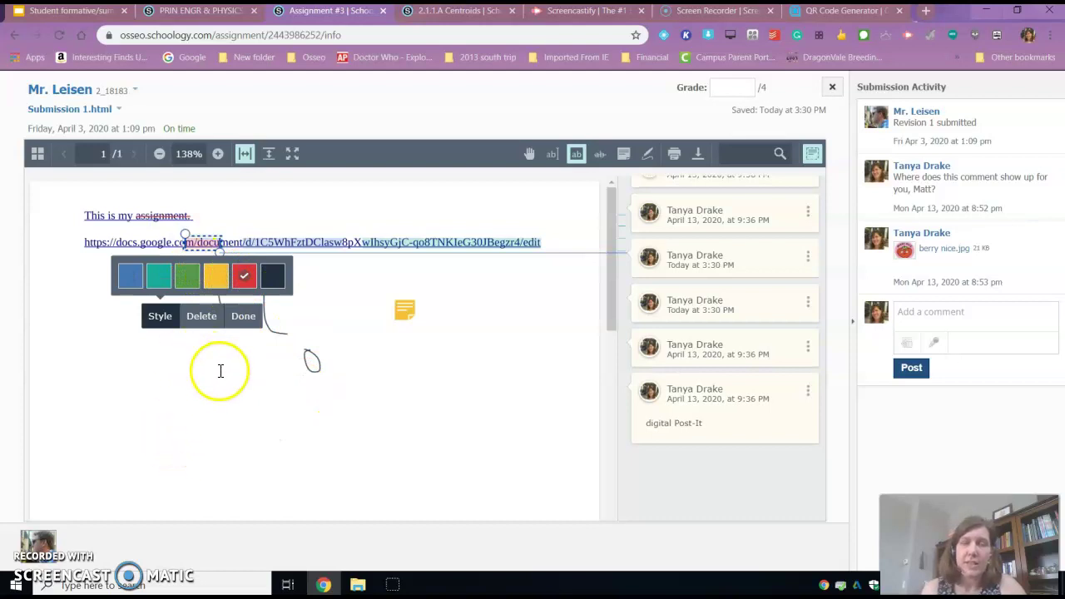
{"action": "left_click", "coordinate": [245, 417]}
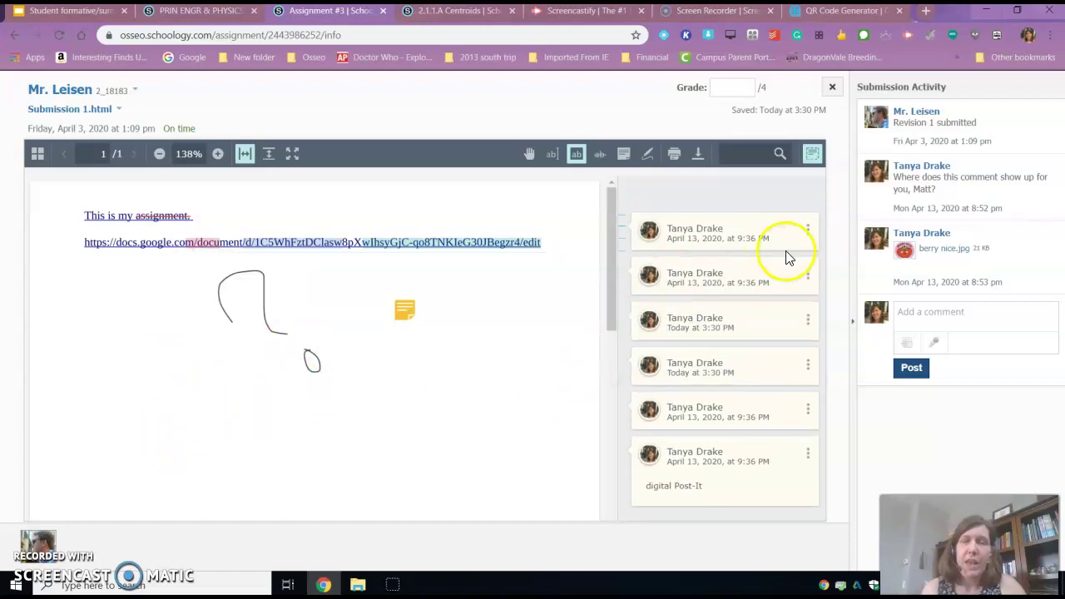
{"action": "left_click", "coordinate": [811, 231]}
{"action": "left_click", "coordinate": [744, 192]}
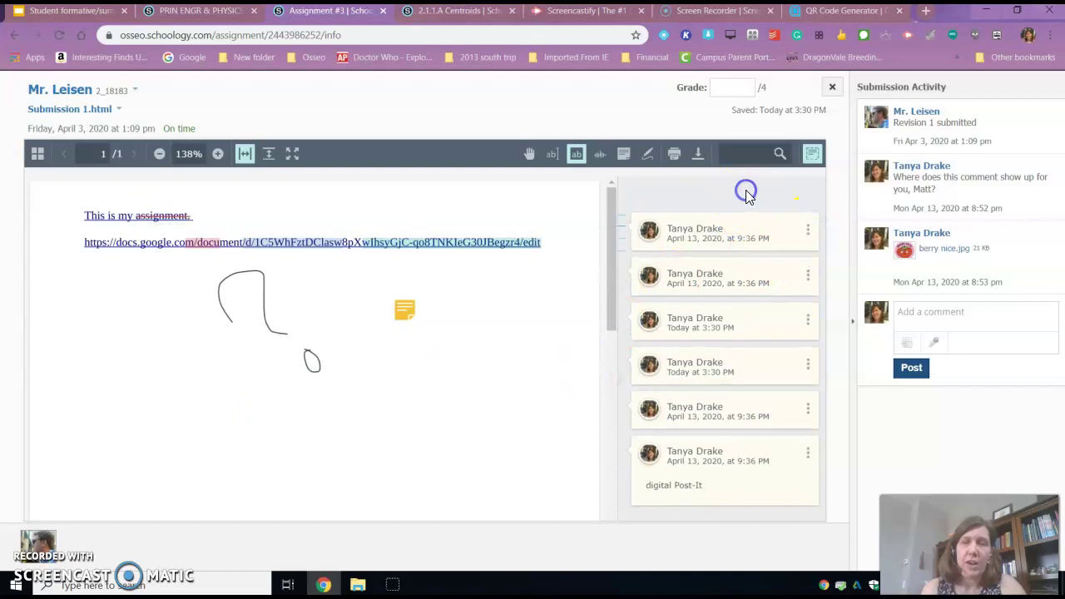
Step: Strike out the word "my" in the submission's first line and change the strikeout's colour to teal
{"action": "left_click", "coordinate": [600, 153]}
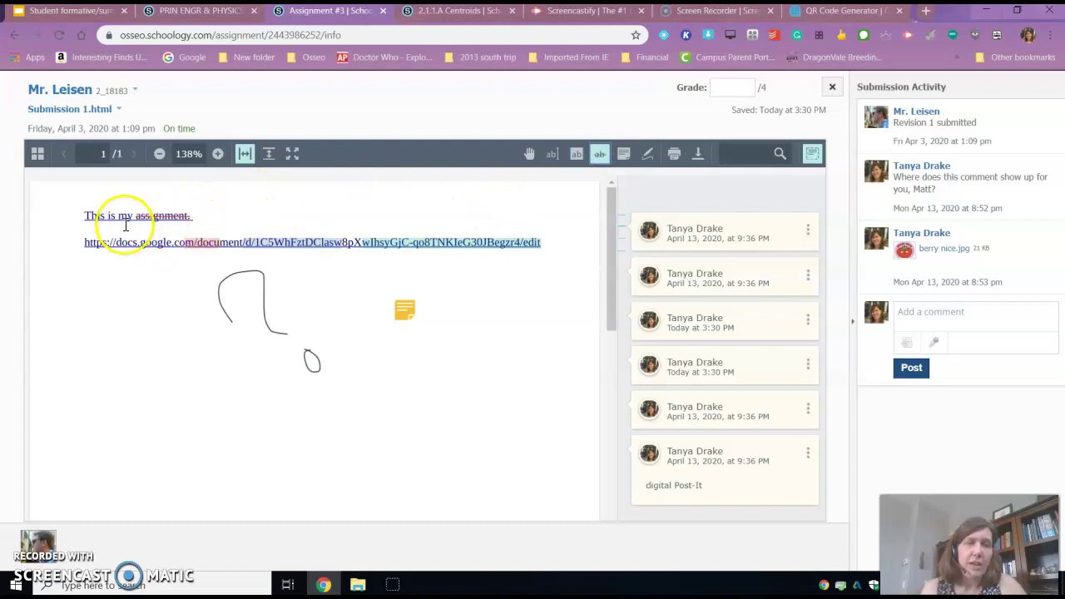
{"action": "left_click_drag", "start_coordinate": [133, 223], "coordinate": [116, 217]}
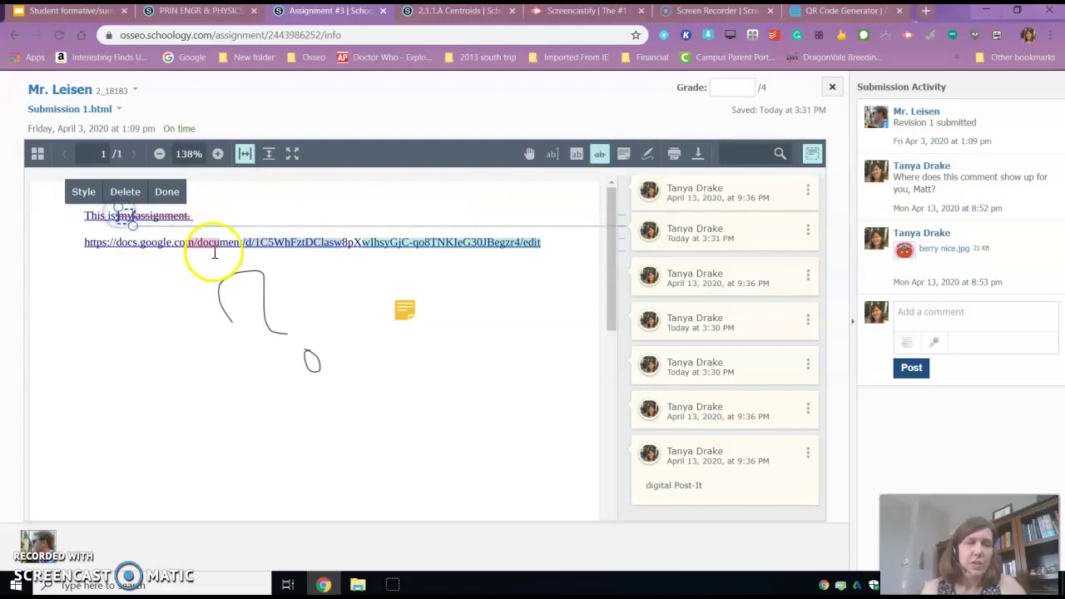
{"action": "left_click", "coordinate": [82, 191]}
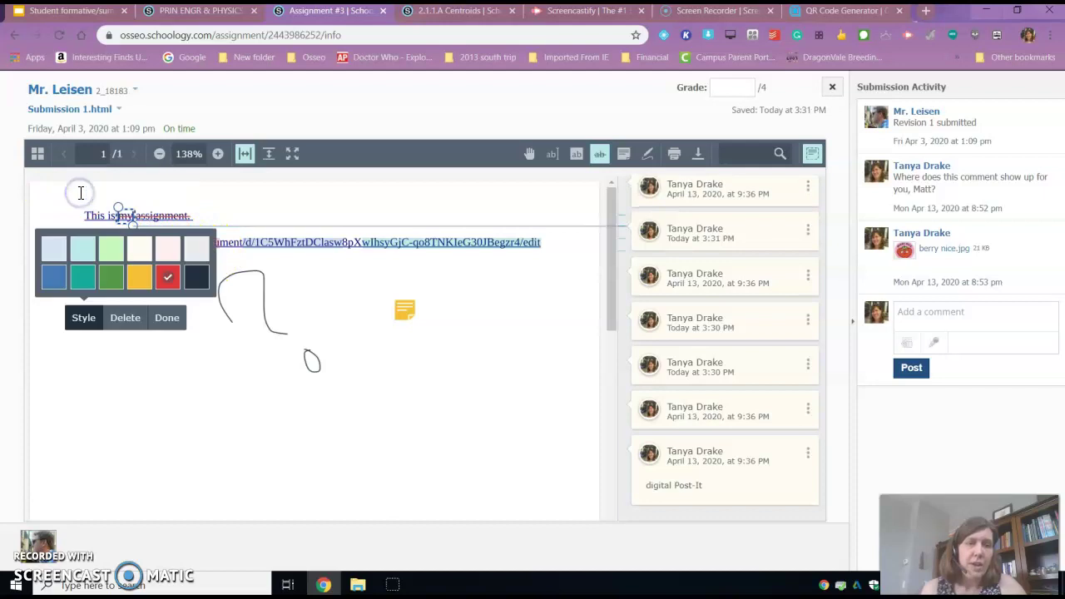
{"action": "left_click", "coordinate": [82, 277]}
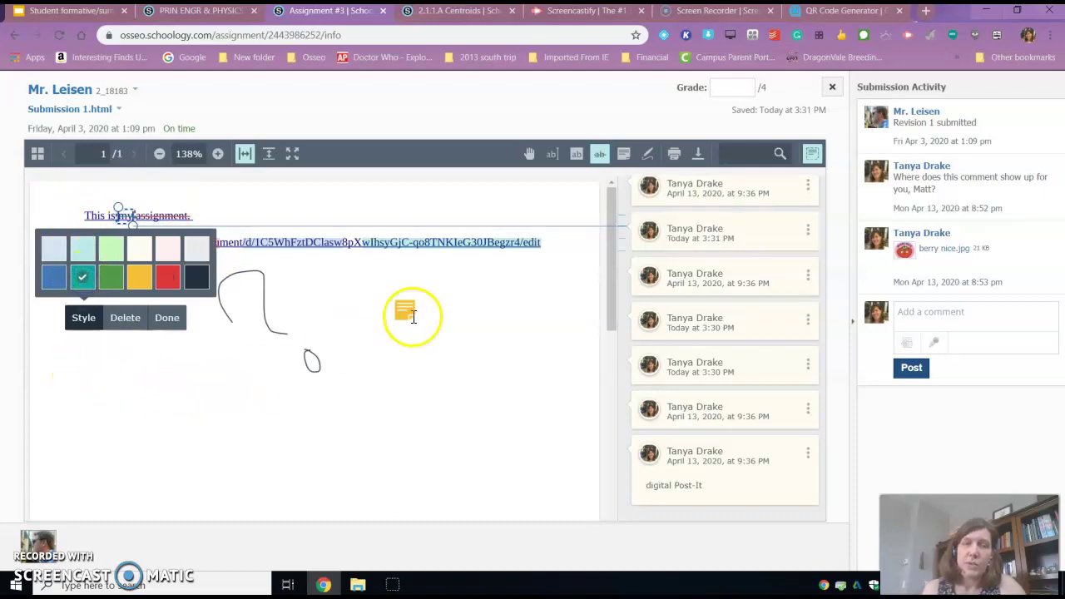
Step: Draw a freehand circle around problem 1's x and y calculations in the 2.1.1.A Centroids submission
{"action": "left_click", "coordinate": [35, 549]}
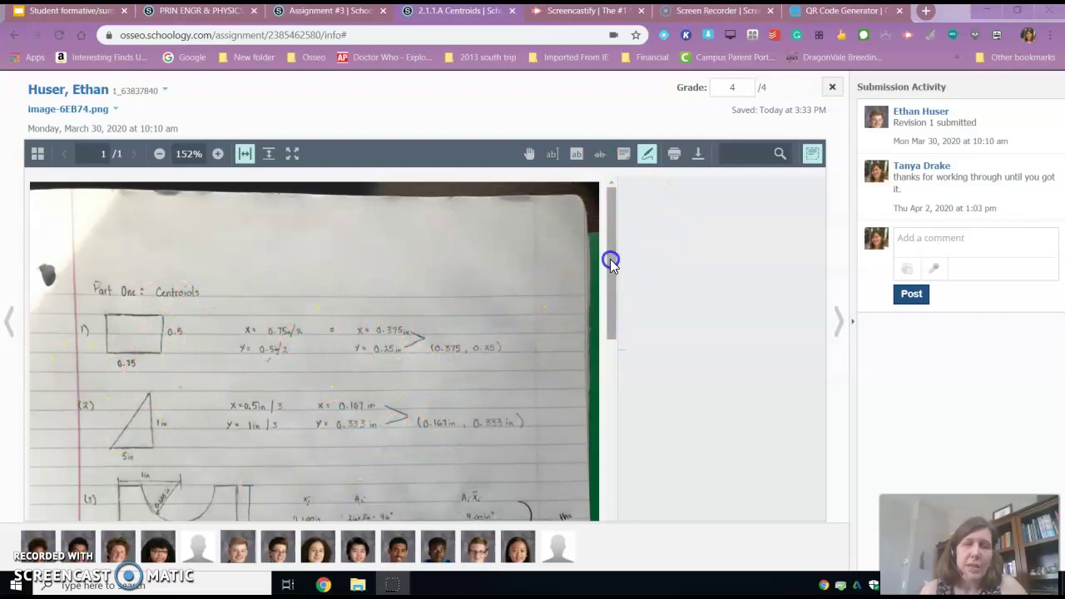
{"action": "left_click_drag", "start_coordinate": [610, 258], "coordinate": [599, 224]}
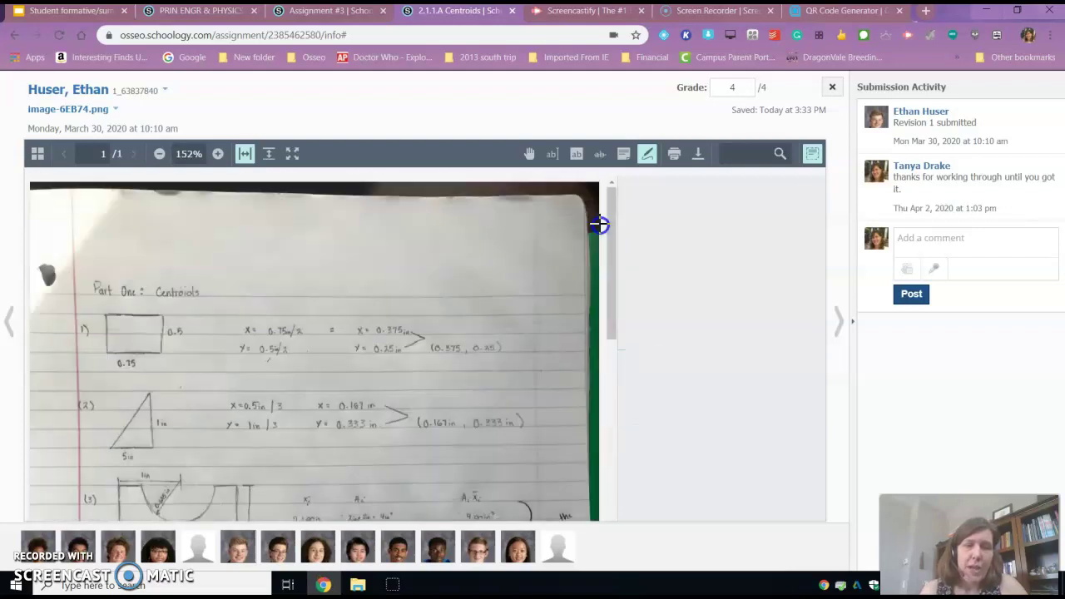
{"action": "left_click", "coordinate": [646, 153]}
{"action": "left_click", "coordinate": [277, 333]}
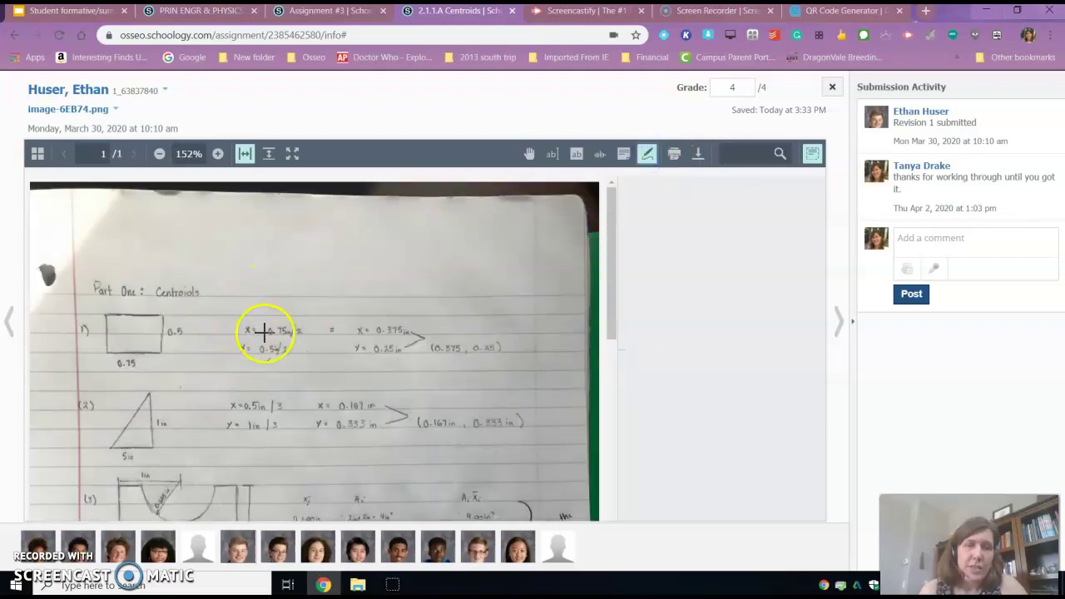
{"action": "mouse_move", "coordinate": [325, 309]}
{"action": "left_mouse_down"}
{"action": "mouse_move", "coordinate": [207, 337]}
{"action": "mouse_move", "coordinate": [299, 381]}
{"action": "left_mouse_up"}
{"action": "left_click_drag", "start_coordinate": [337, 345], "coordinate": [317, 300]}
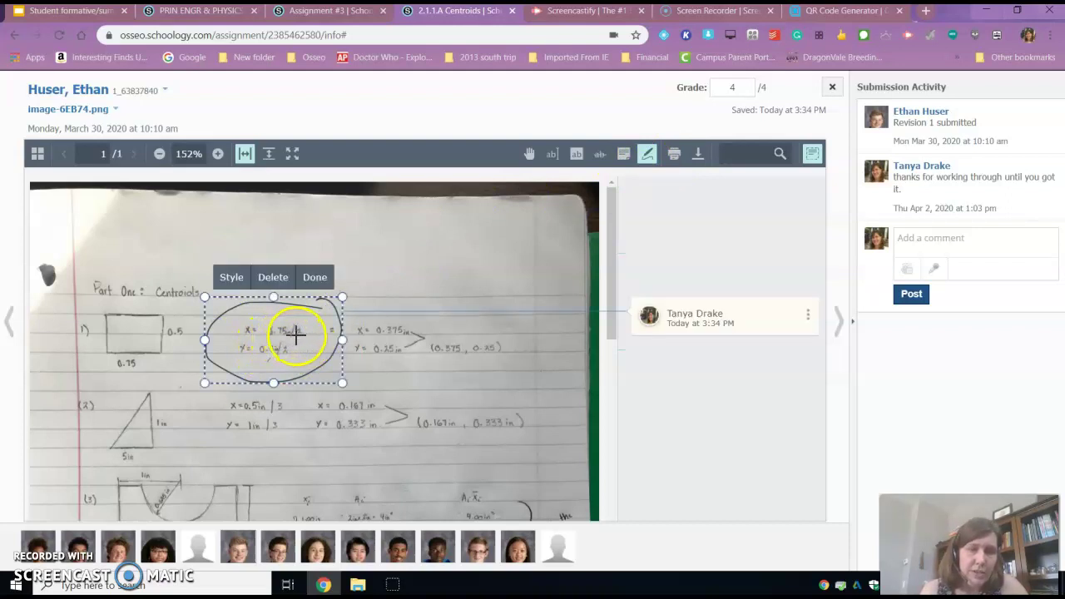
Step: Add a note beside the circled calculations reading "nice work including units." and save it
{"action": "left_click", "coordinate": [624, 153]}
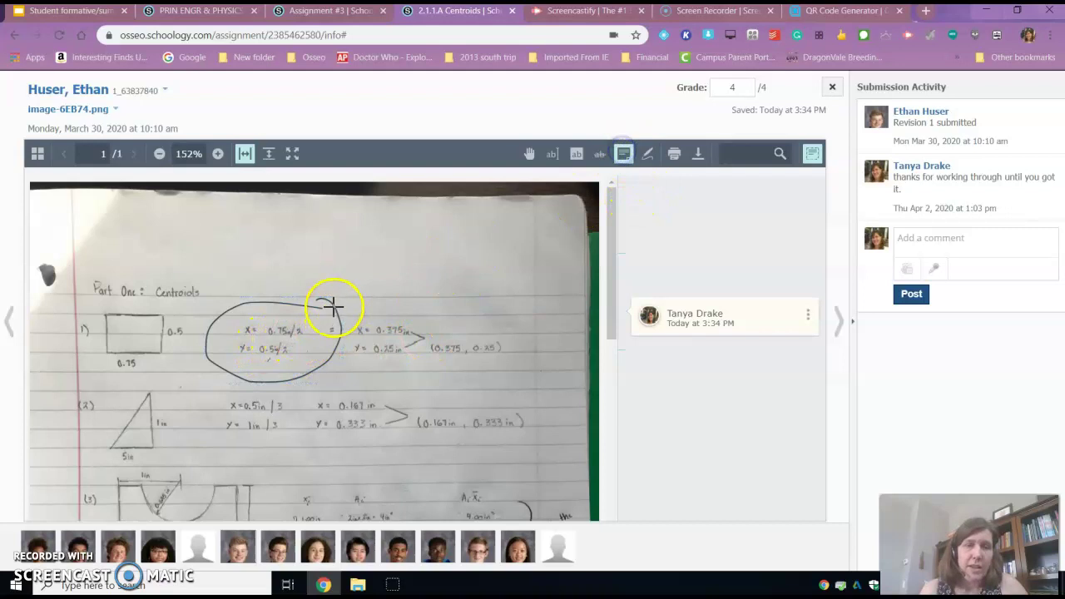
{"action": "left_click", "coordinate": [341, 301]}
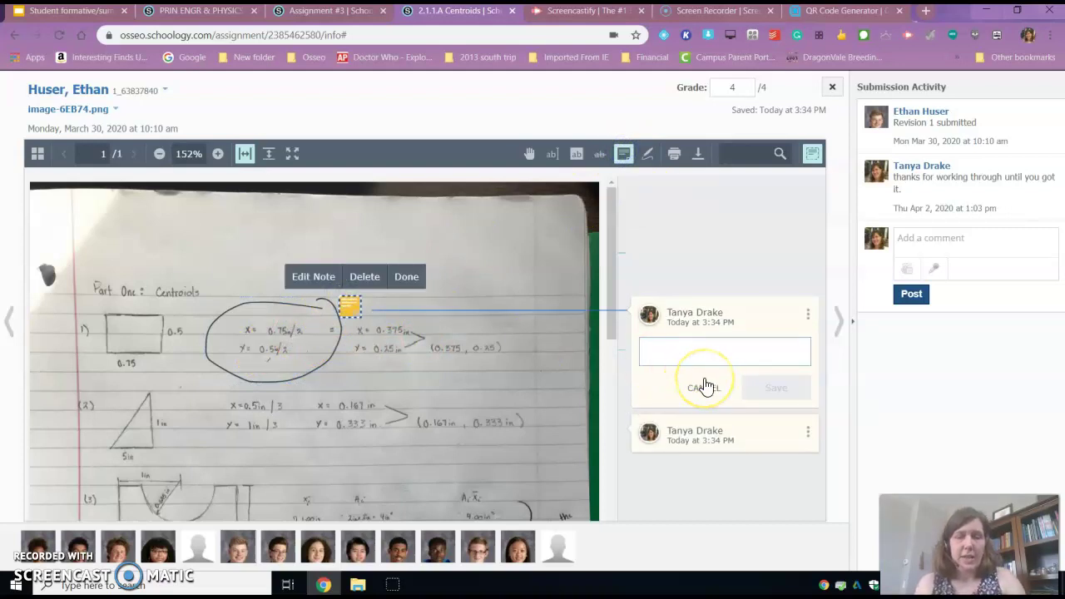
{"action": "type", "text": "nice work ind"}
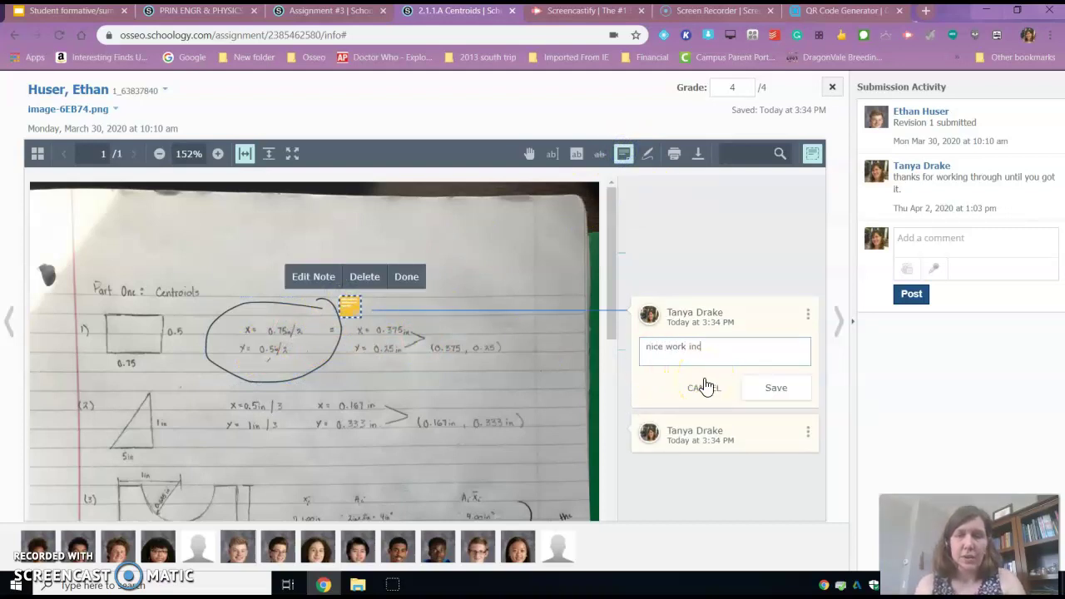
{"action": "type", "text": "luding units"}
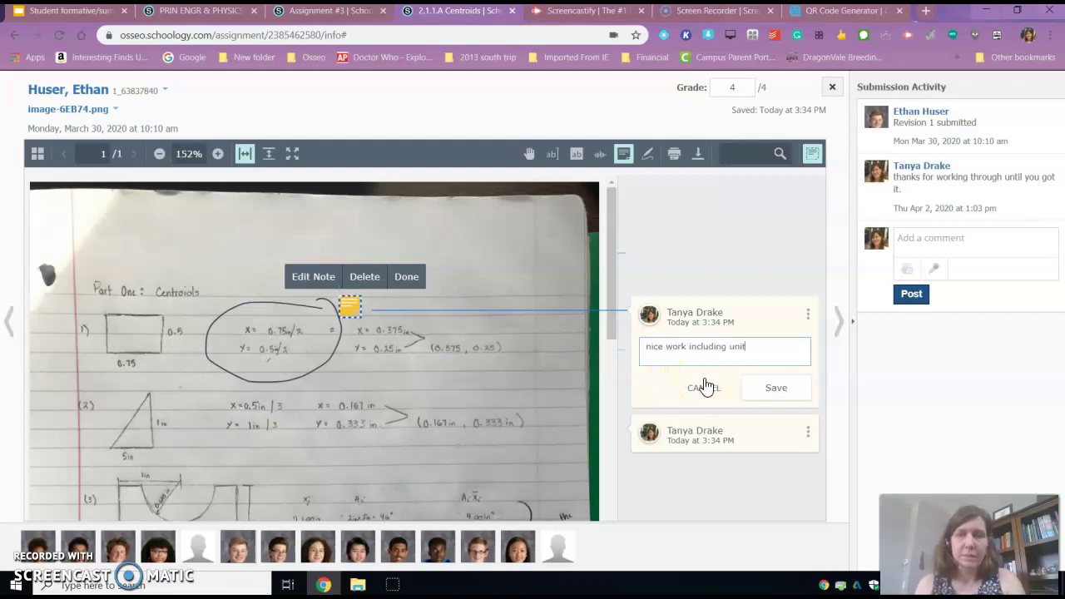
{"action": "left_click", "coordinate": [756, 388]}
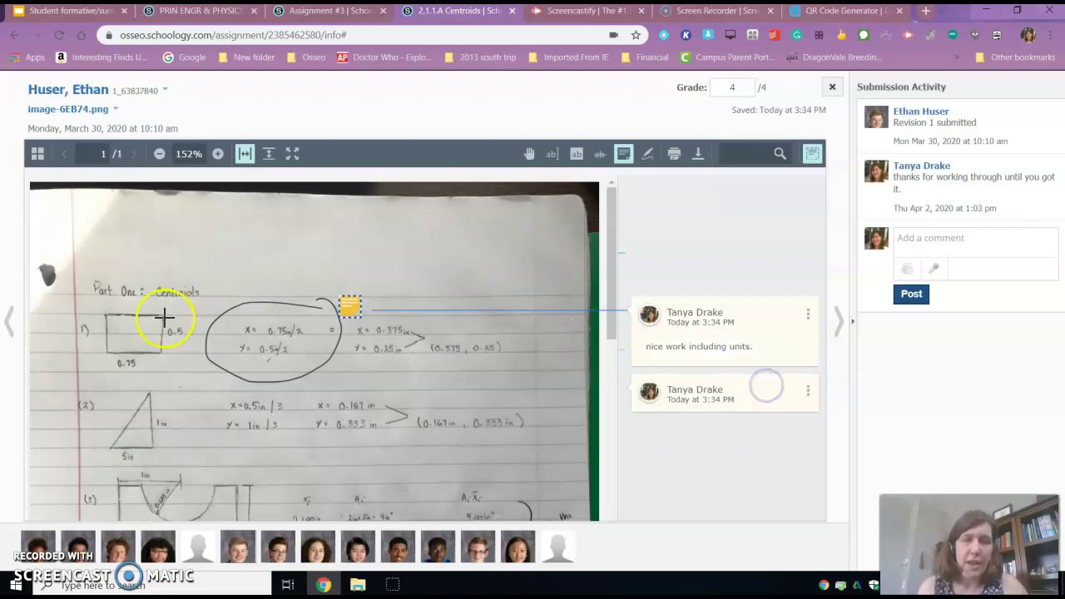
Step: Circle the 0.5 dimension next to problem 1's rectangle and save a note beside it reading "Units missing here."
{"action": "left_click", "coordinate": [647, 153]}
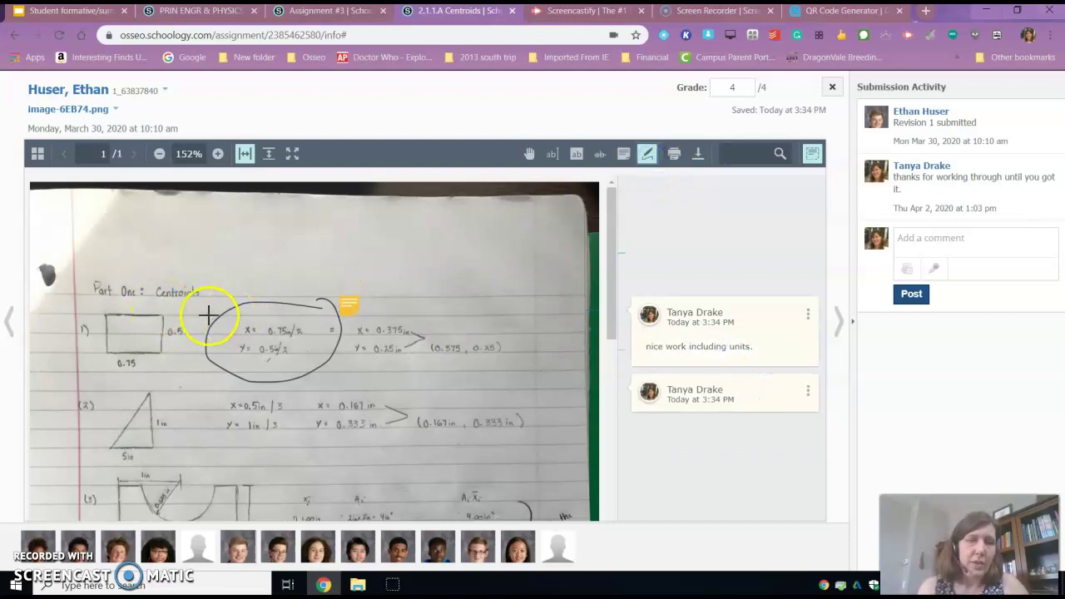
{"action": "mouse_move", "coordinate": [195, 317]}
{"action": "left_mouse_down"}
{"action": "mouse_move", "coordinate": [157, 345]}
{"action": "mouse_move", "coordinate": [199, 307]}
{"action": "mouse_move", "coordinate": [186, 308]}
{"action": "left_mouse_up"}
{"action": "left_click", "coordinate": [624, 153]}
{"action": "left_click", "coordinate": [215, 308]}
{"action": "type", "text": "U"}
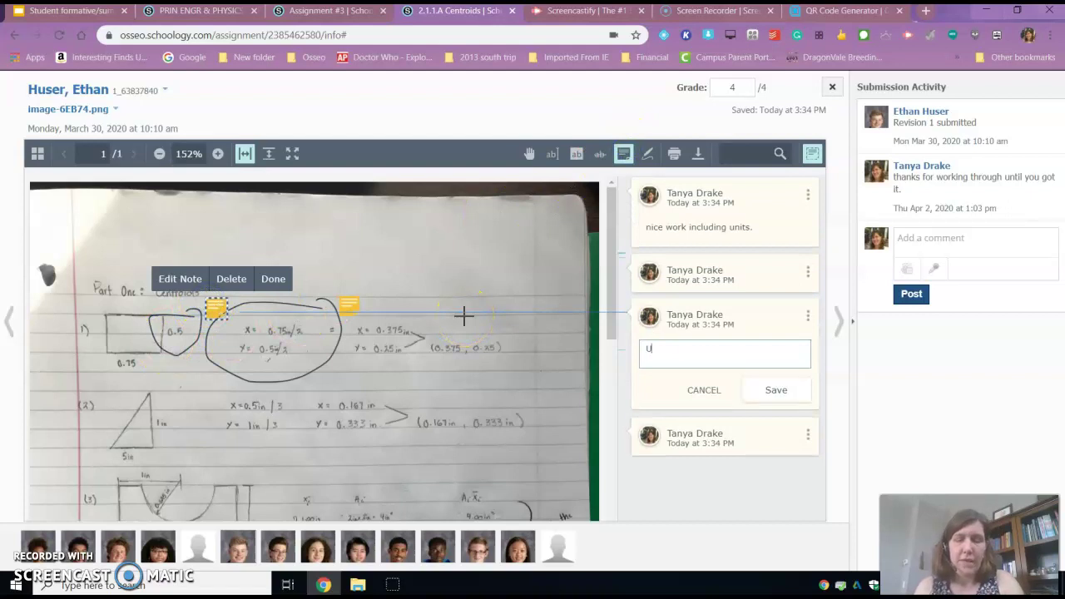
{"action": "type", "text": "nits missing here"}
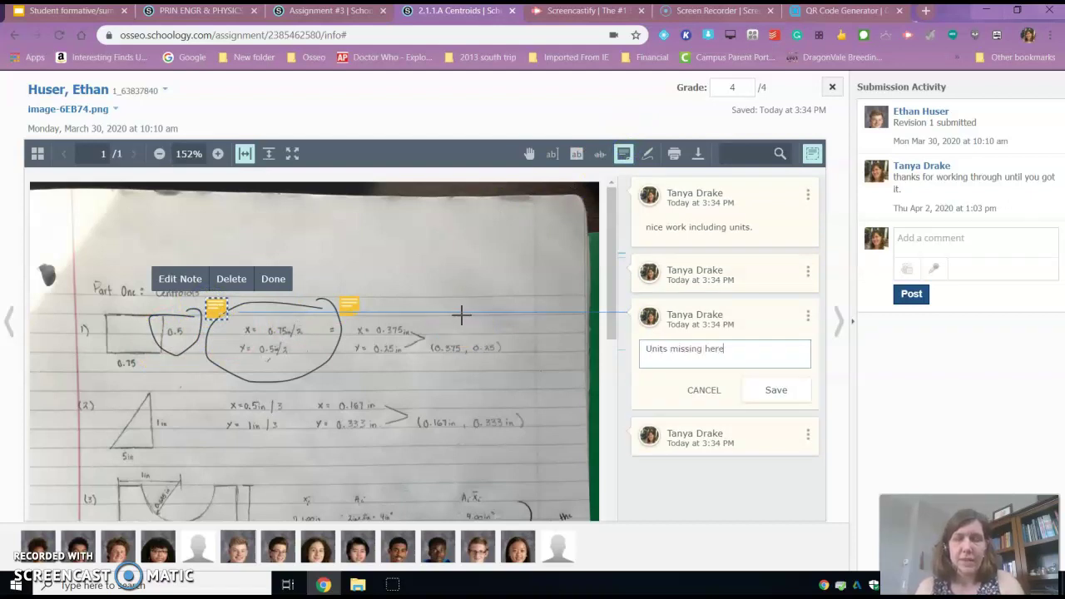
{"action": "type", "text": "."}
{"action": "left_click", "coordinate": [773, 391]}
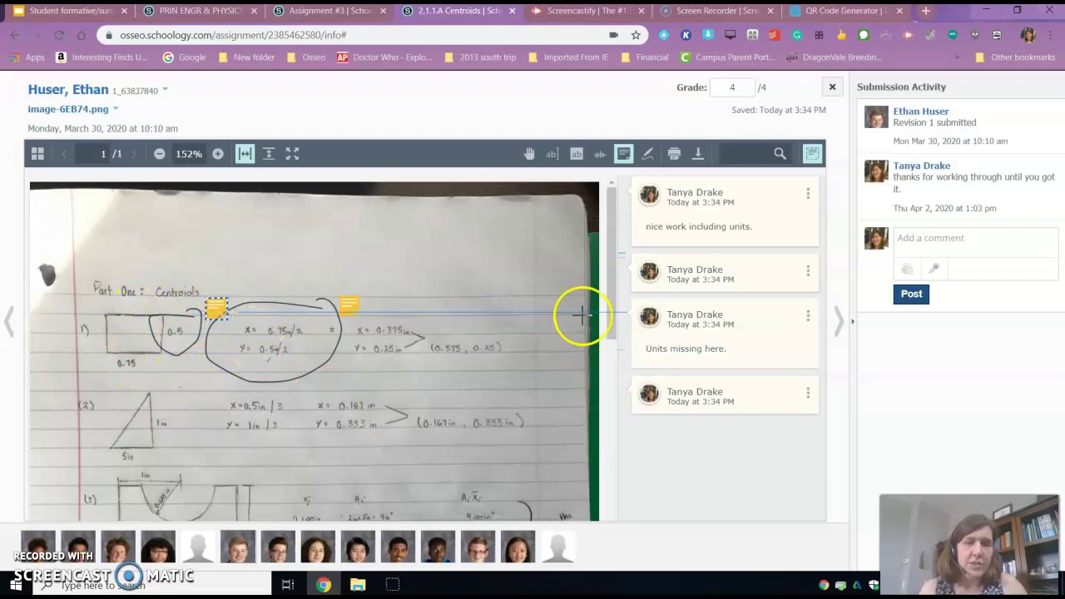
Step: Review the lower part of the Centroids submission and the recording types offered for a submission comment
{"action": "left_click_drag", "start_coordinate": [612, 274], "coordinate": [588, 392]}
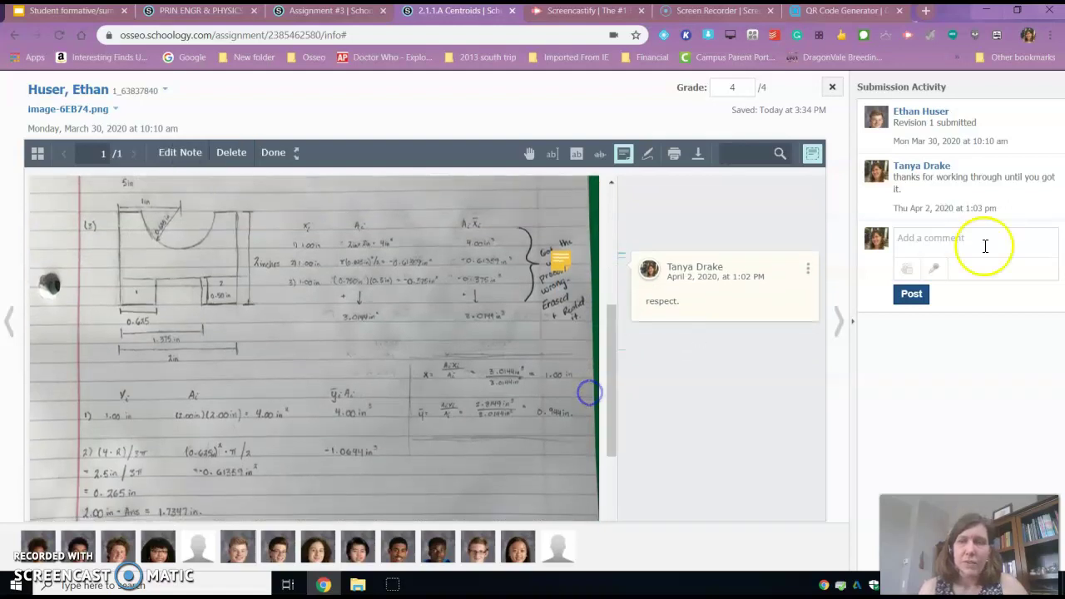
{"action": "left_click", "coordinate": [937, 272]}
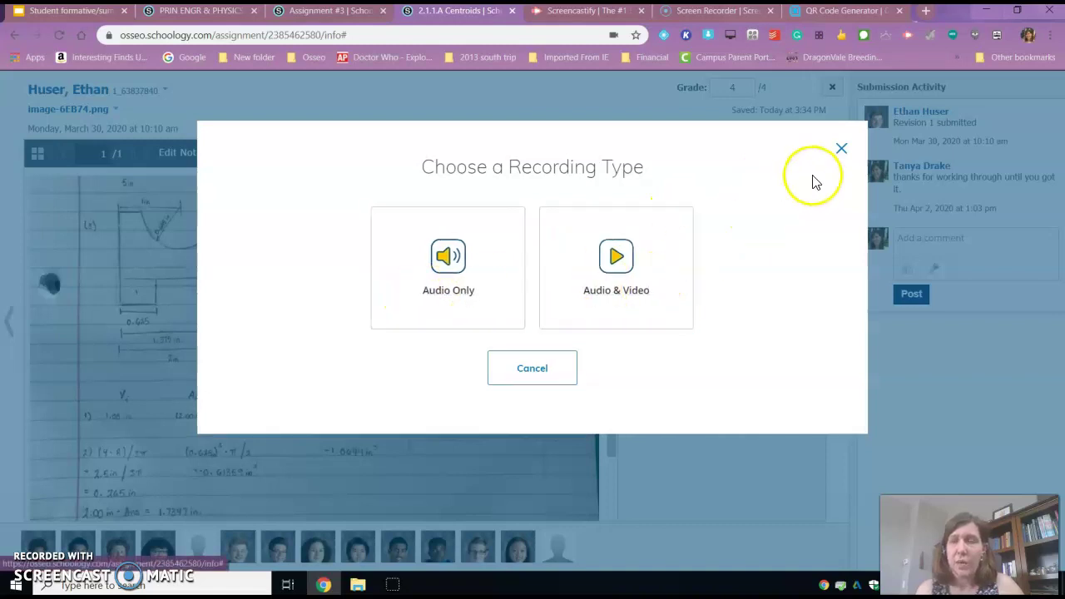
{"action": "left_click", "coordinate": [841, 148]}
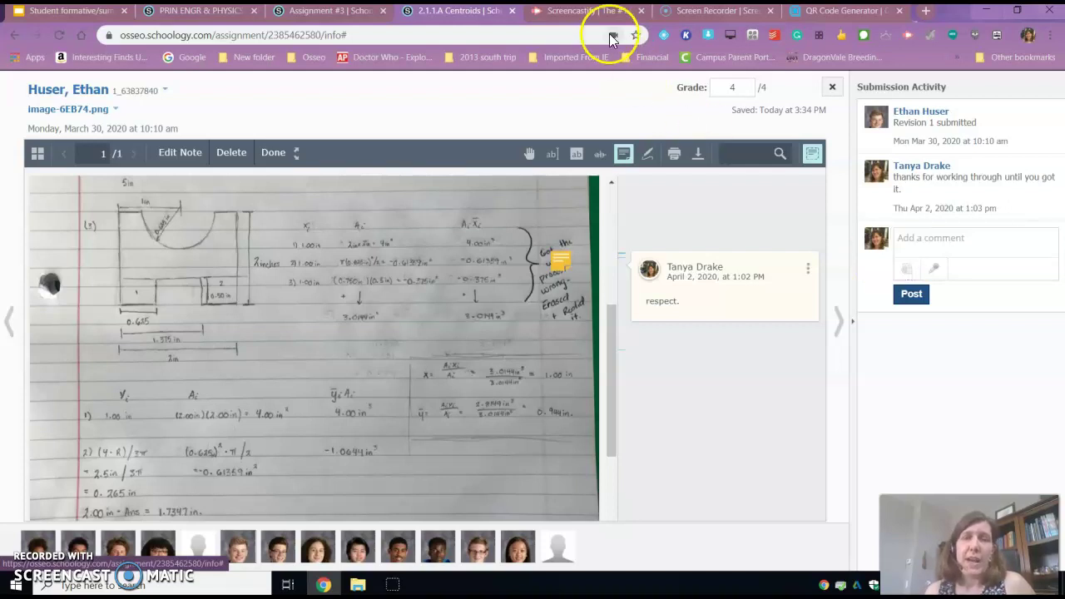
Step: Compare the submission activity comments on the Assignment #3 submission with those on the 2.1.1.A Centroids submission
{"action": "left_click", "coordinate": [348, 17]}
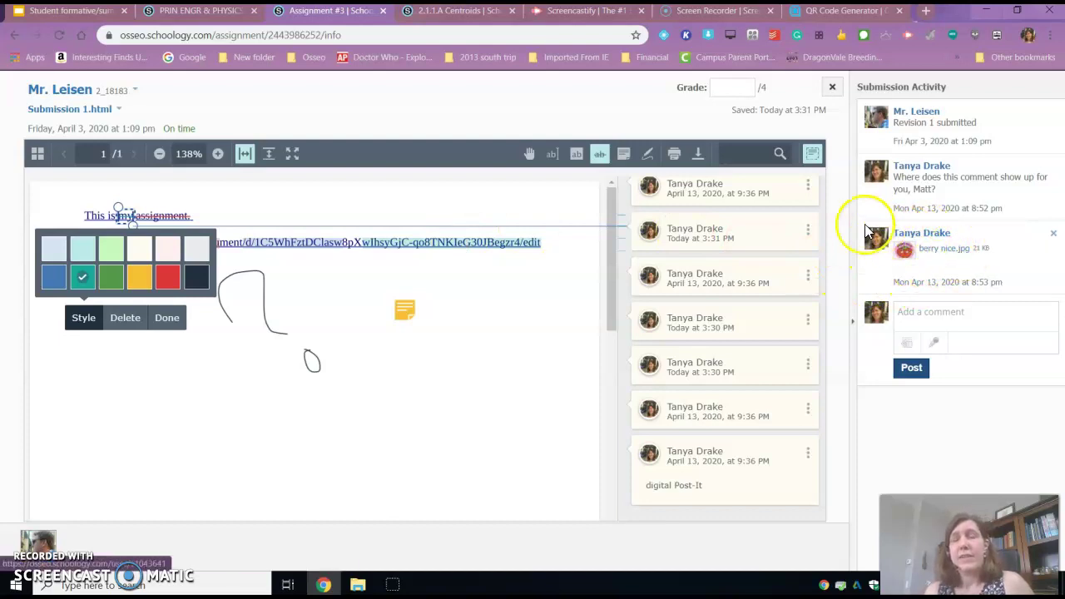
{"action": "left_click", "coordinate": [470, 16]}
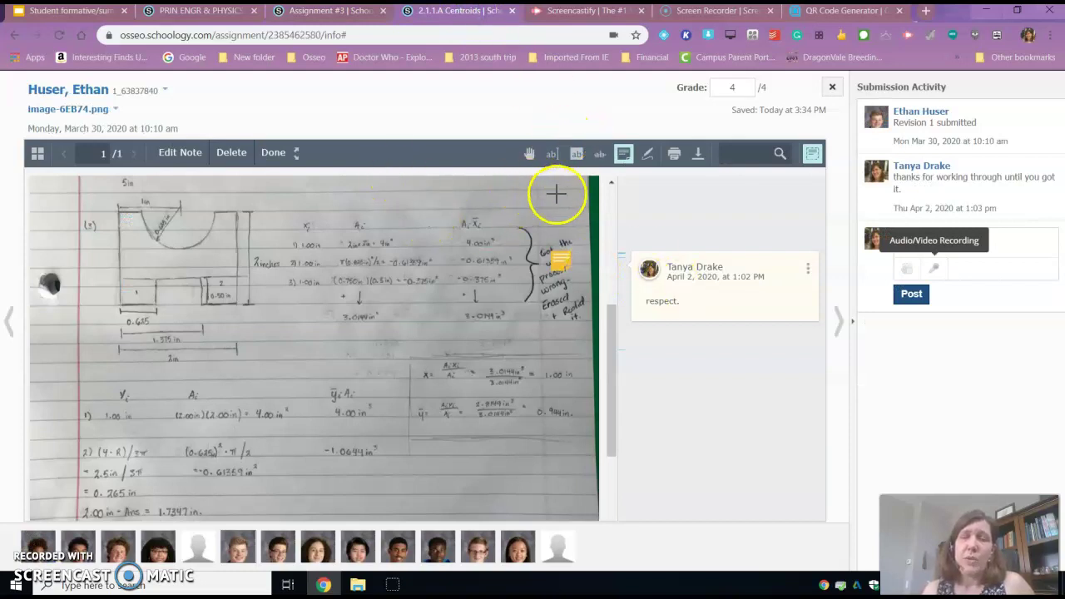
{"action": "key", "text": "ctrl+shift+Tab"}
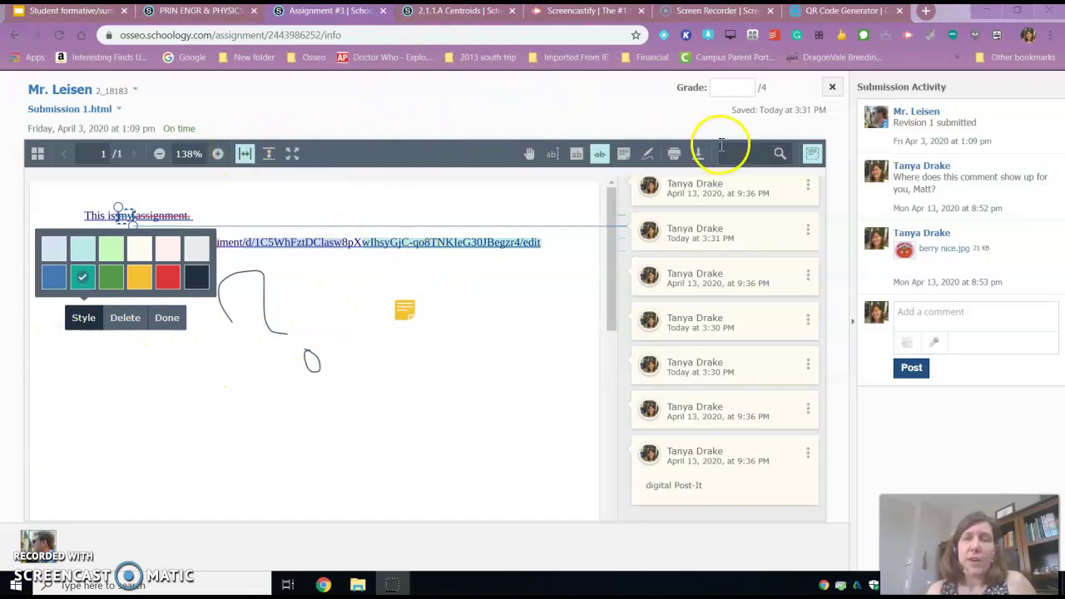
Step: Grade the Assignment #3 submission 4 with the comment "Include a photo for your next assignment" shown to the student, and close the submission
{"action": "left_click", "coordinate": [732, 88]}
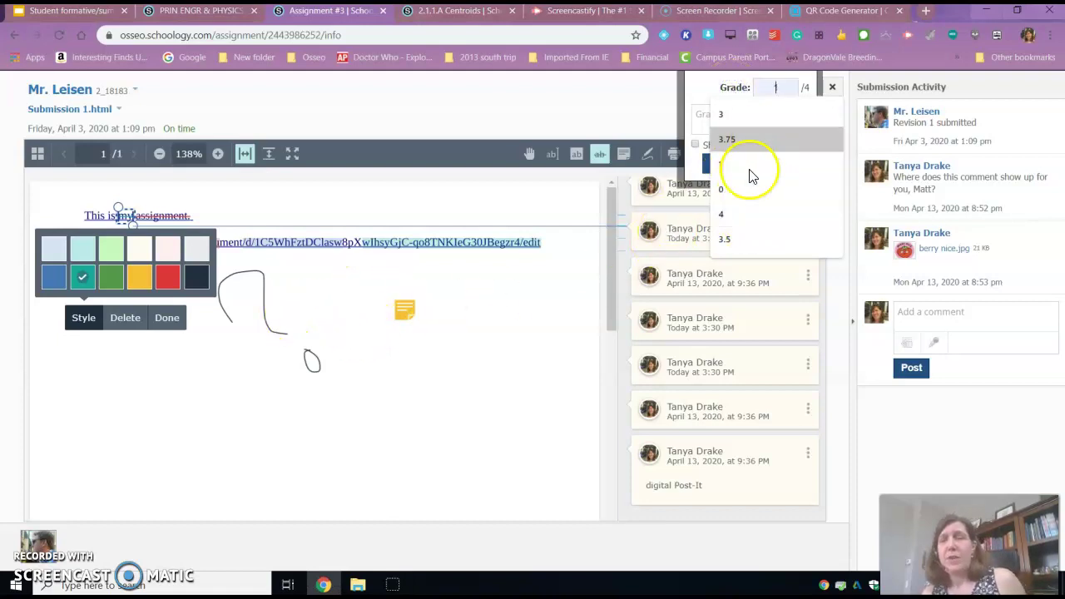
{"action": "left_click", "coordinate": [731, 216]}
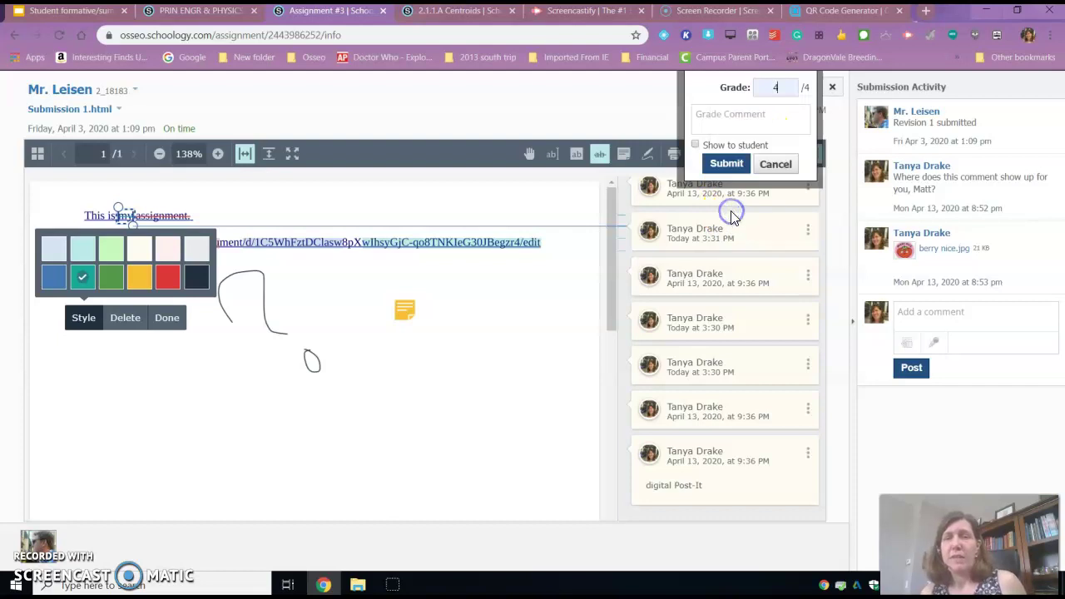
{"action": "left_click", "coordinate": [739, 128]}
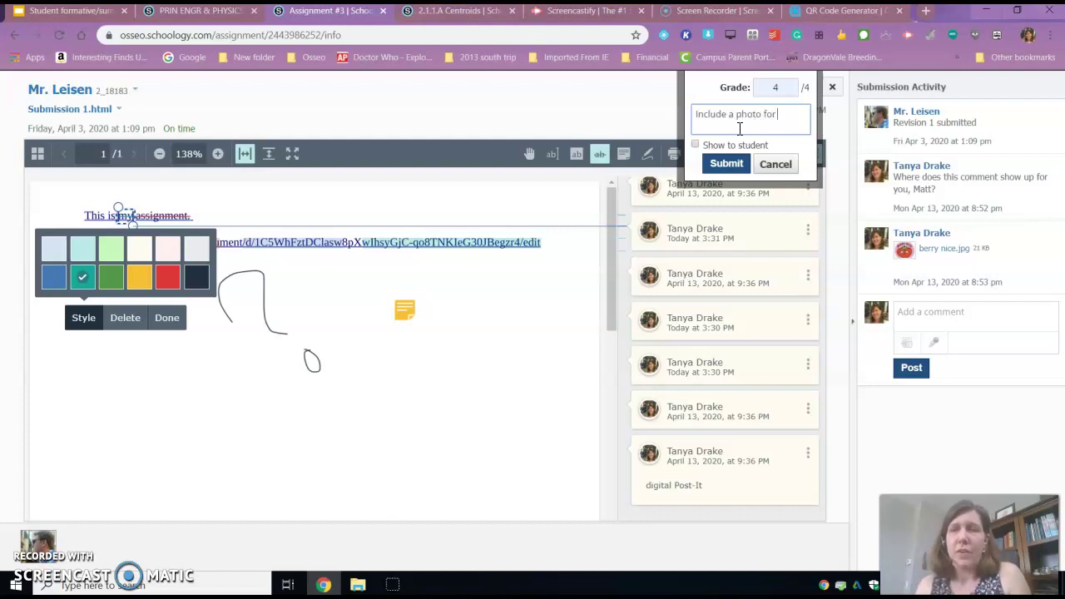
{"action": "type", "text": "Include a photo for your next assignment"}
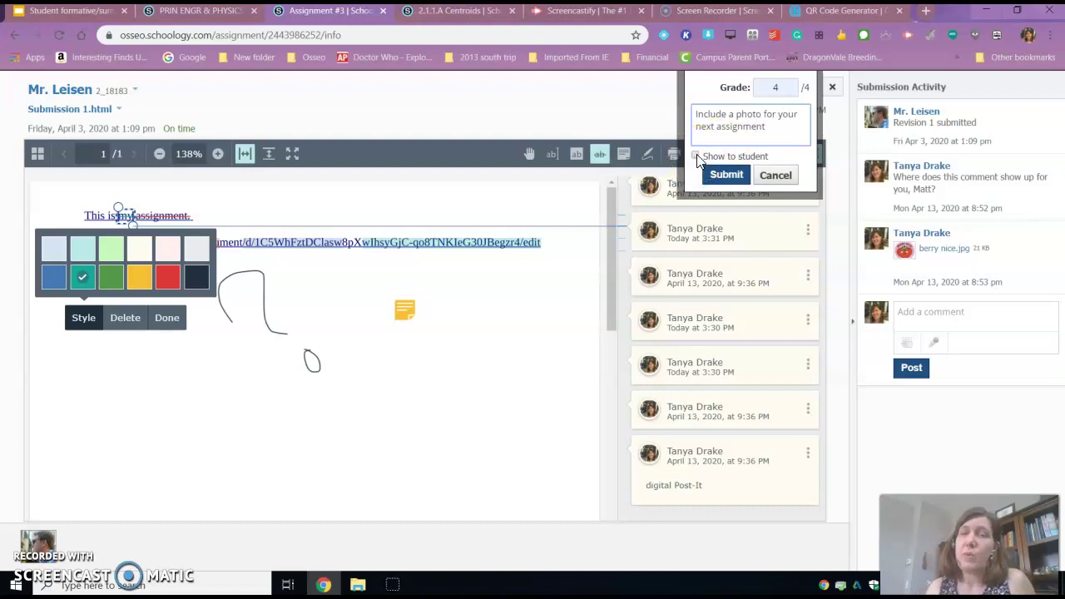
{"action": "left_click", "coordinate": [697, 157]}
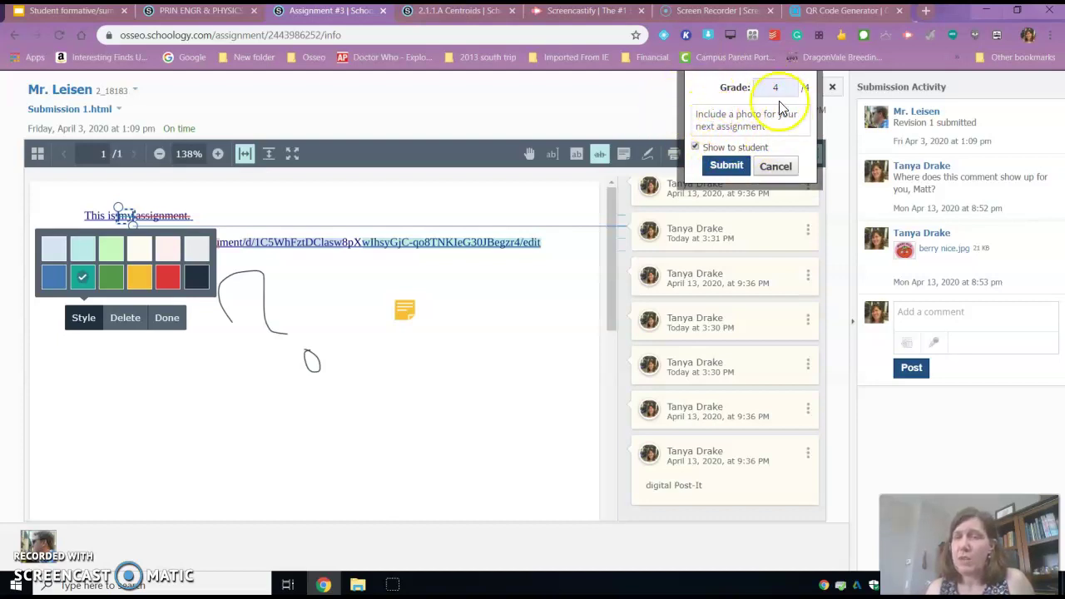
{"action": "left_click", "coordinate": [728, 169]}
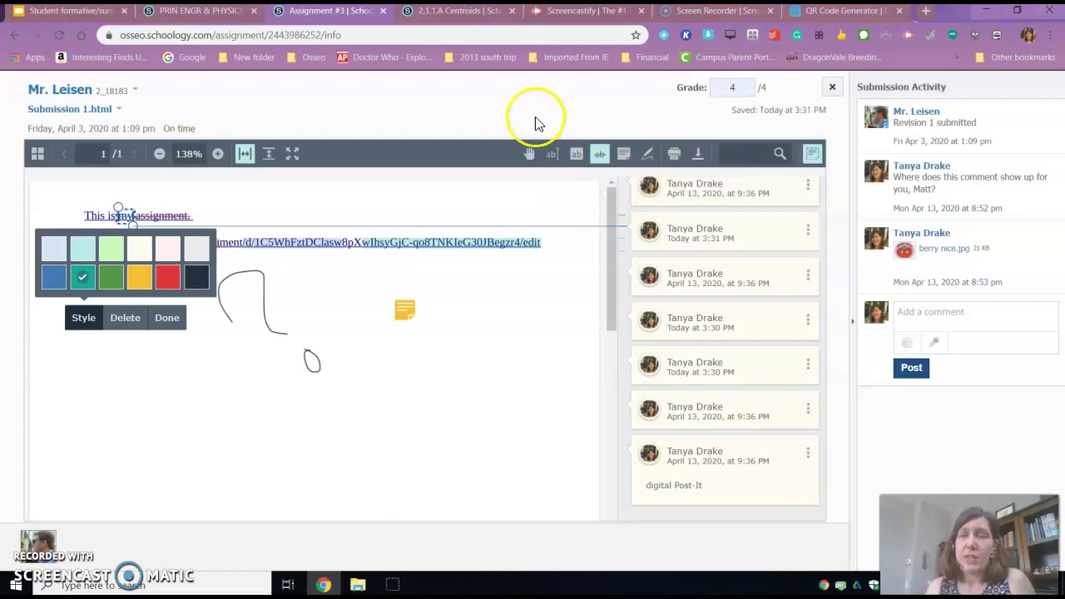
{"action": "left_click", "coordinate": [741, 90]}
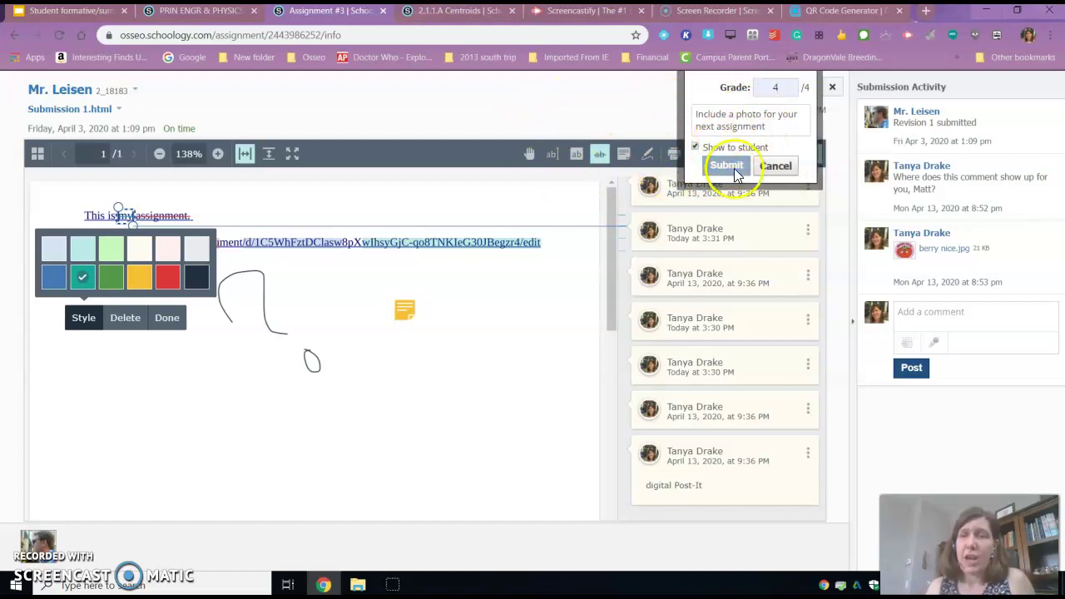
{"action": "left_click", "coordinate": [831, 88]}
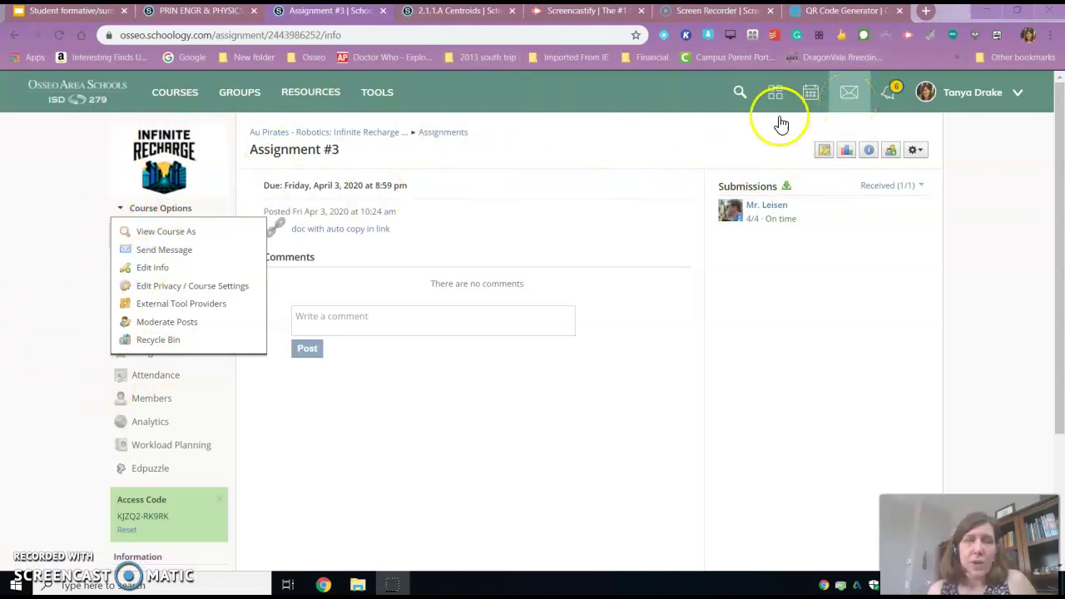
Step: Open a blank direct message to the Assignment #3 submitter from the course's member list, and cancel it
{"action": "left_click", "coordinate": [858, 105]}
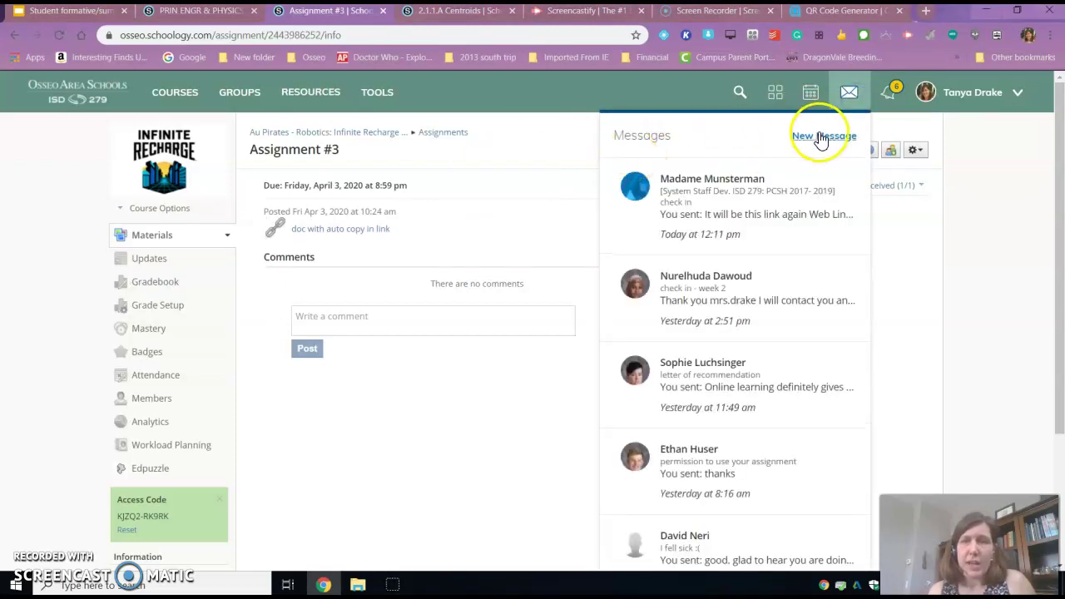
{"action": "left_click", "coordinate": [146, 399]}
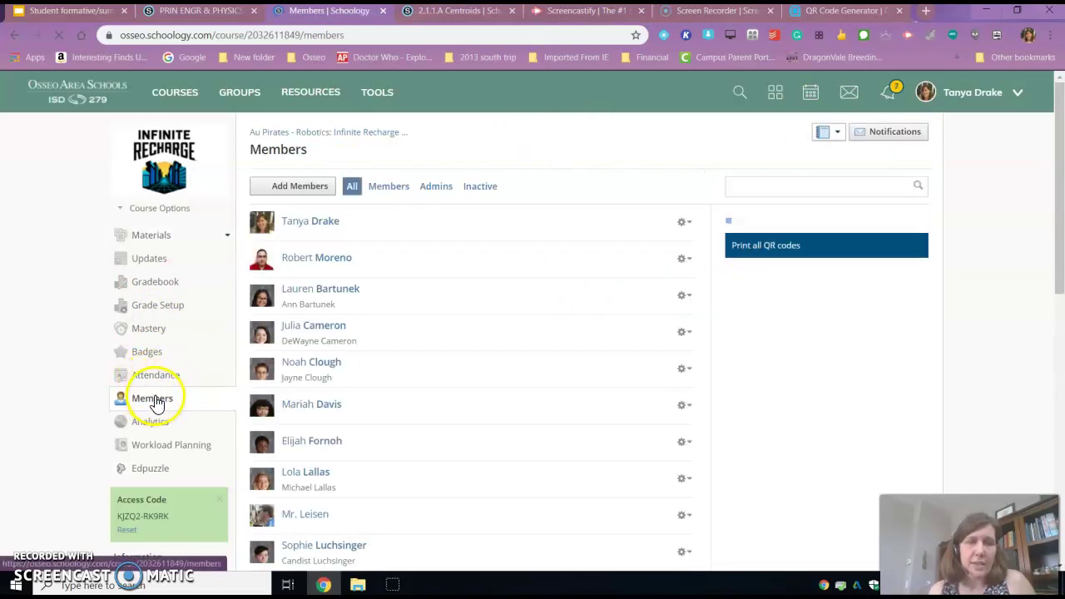
{"action": "scroll", "coordinate": [1040, 222], "scroll_direction": "down", "scroll_amount": 4}
{"action": "mouse_move", "coordinate": [1054, 329]}
{"action": "left_mouse_down"}
{"action": "mouse_move", "coordinate": [1050, 451]}
{"action": "mouse_move", "coordinate": [1055, 311]}
{"action": "left_mouse_up"}
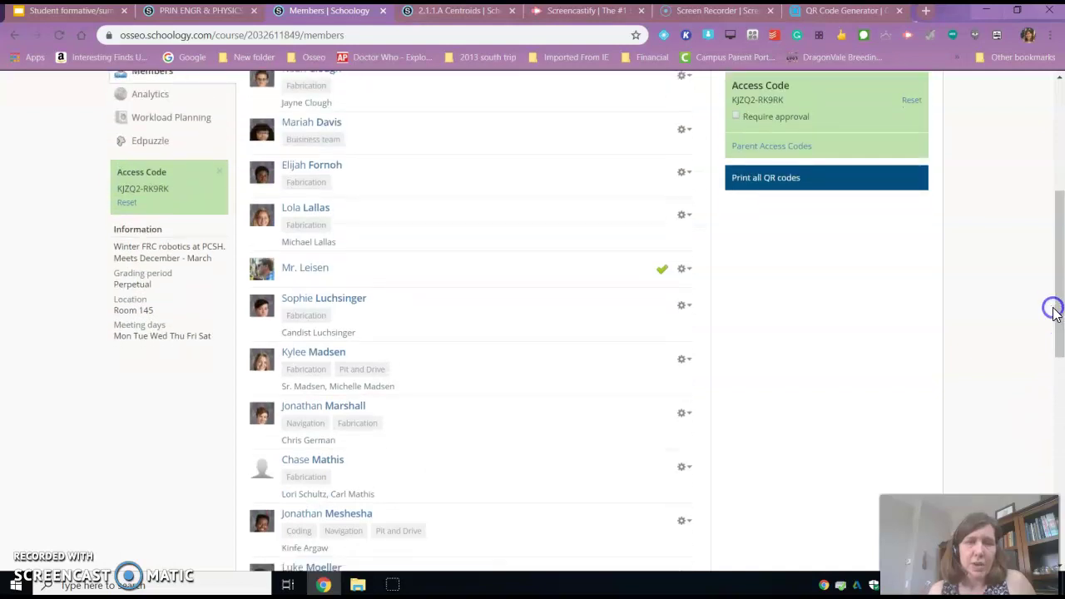
{"action": "left_click", "coordinate": [684, 269]}
{"action": "left_click", "coordinate": [669, 293]}
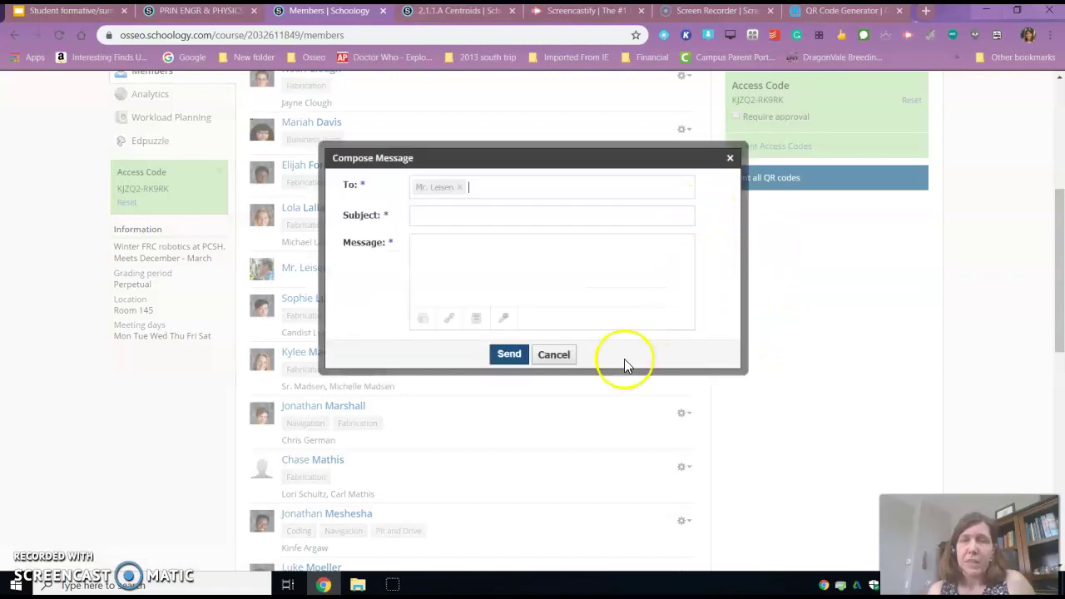
{"action": "left_click", "coordinate": [555, 357]}
{"action": "left_click_drag", "start_coordinate": [1062, 303], "coordinate": [1061, 189]}
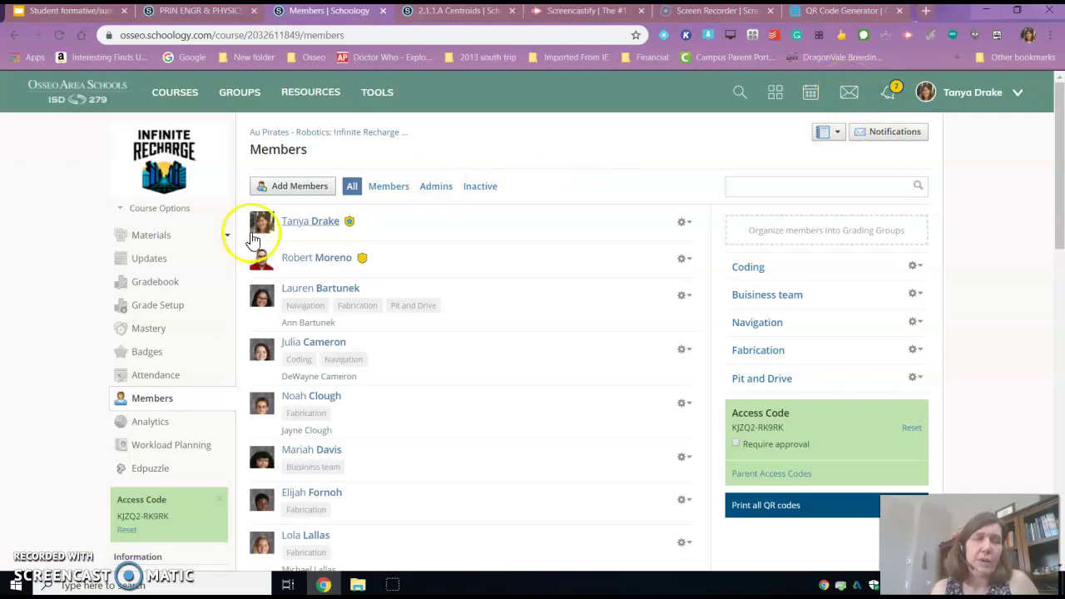
Step: Check the default landing page option in the robotics course's privacy settings and save the settings
{"action": "left_click", "coordinate": [149, 260]}
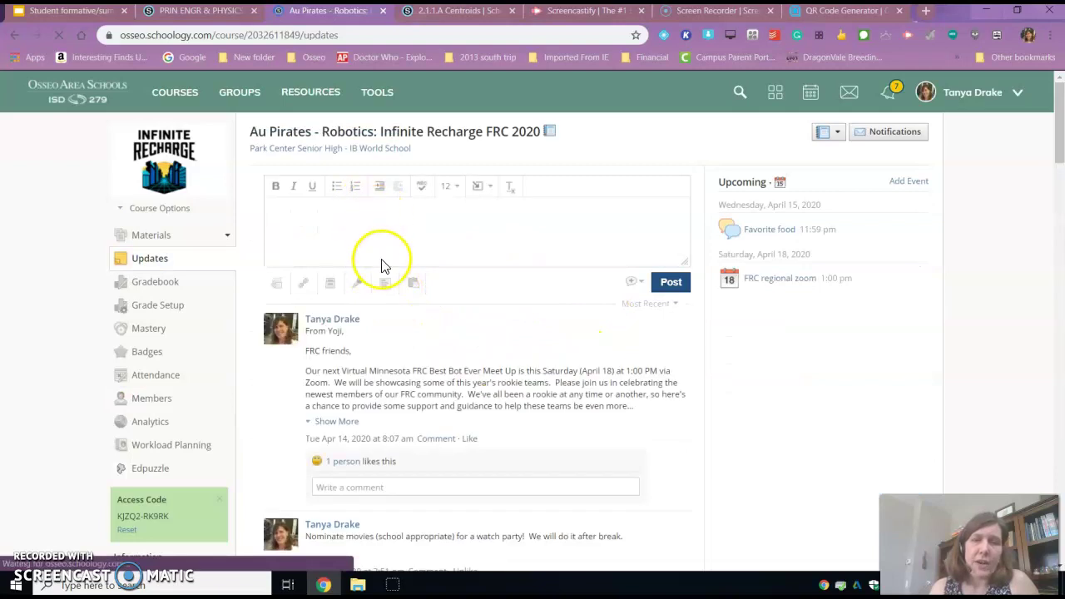
{"action": "left_click", "coordinate": [175, 210]}
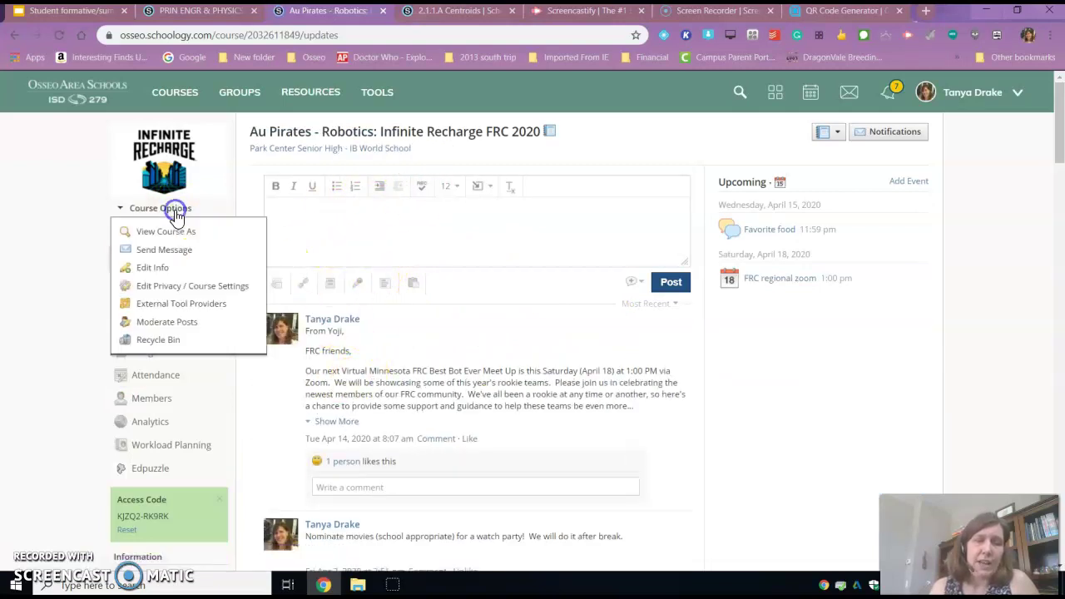
{"action": "left_click", "coordinate": [178, 286]}
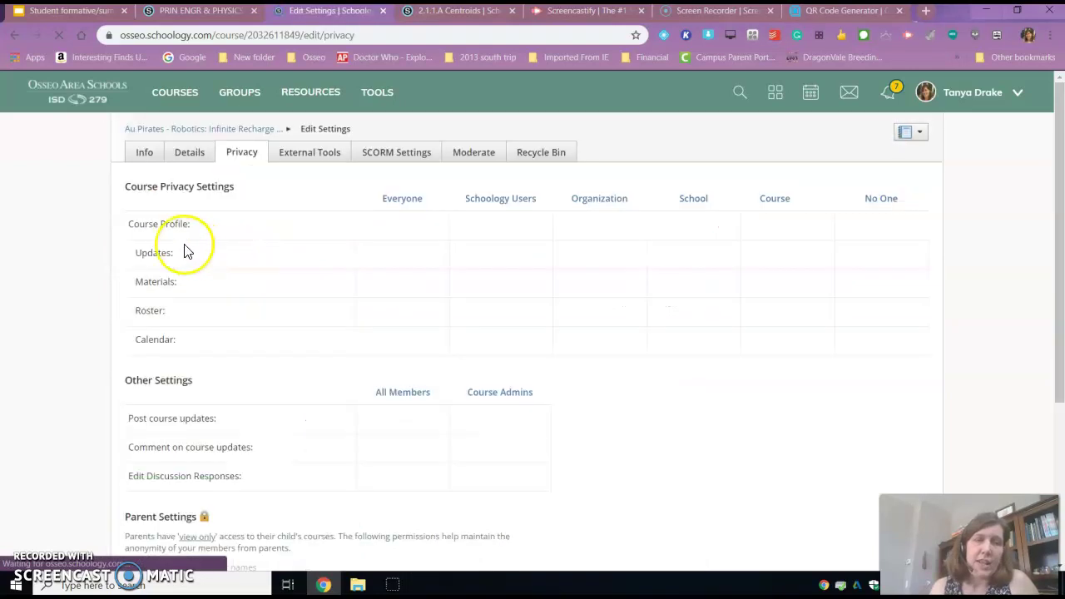
{"action": "left_click_drag", "start_coordinate": [1059, 243], "coordinate": [1058, 412]}
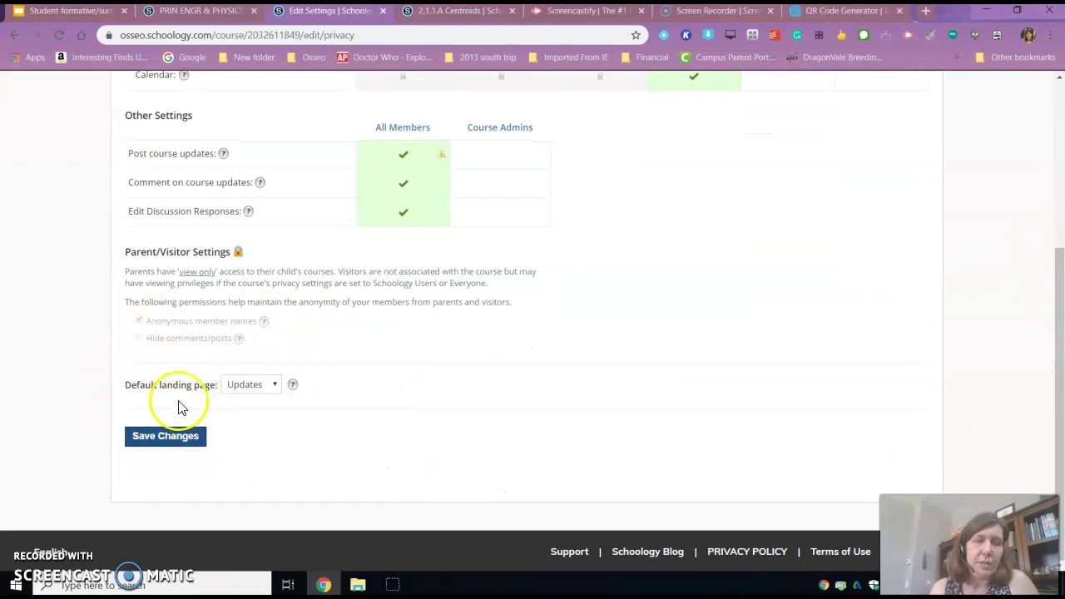
{"action": "left_click", "coordinate": [171, 434]}
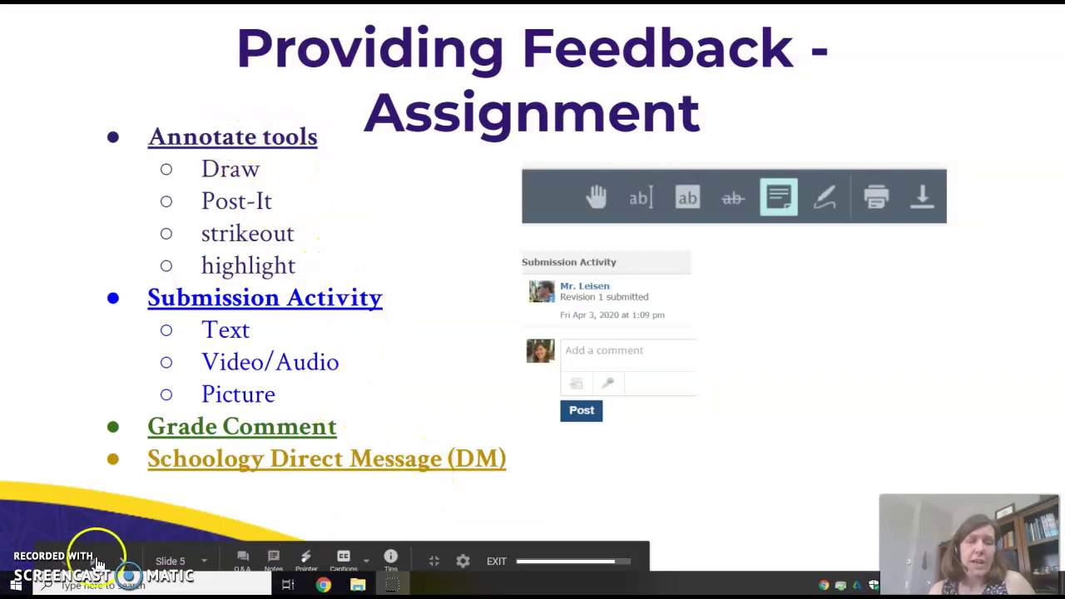
Step: Switch to the slideshow and present the "Helping Students Find Feedback" slide that follows "Providing Feedback - Assignment"
{"action": "left_click", "coordinate": [126, 564]}
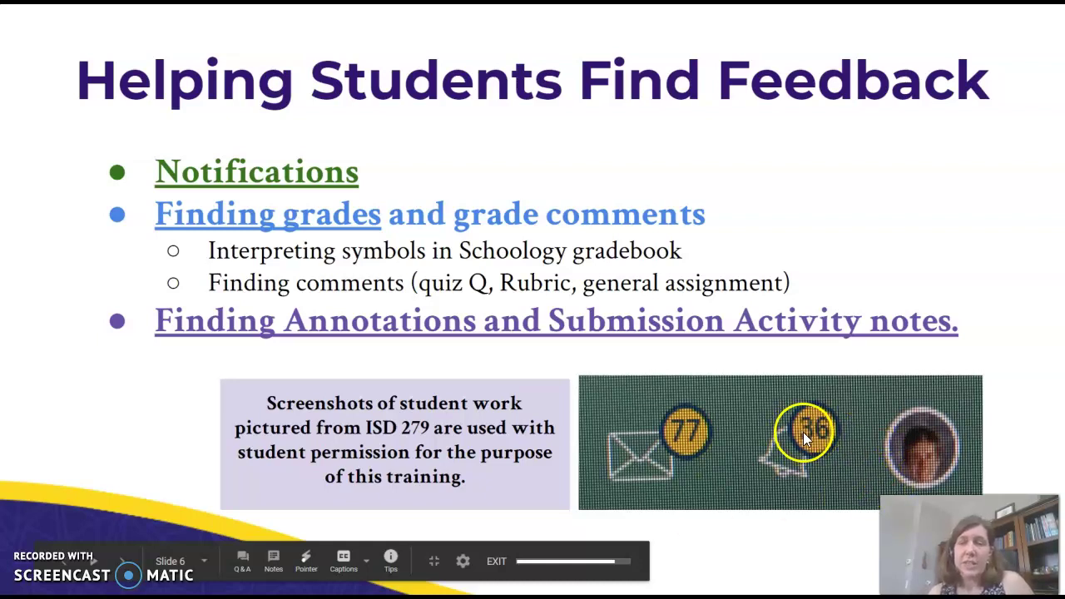
{"action": "left_click", "coordinate": [663, 447]}
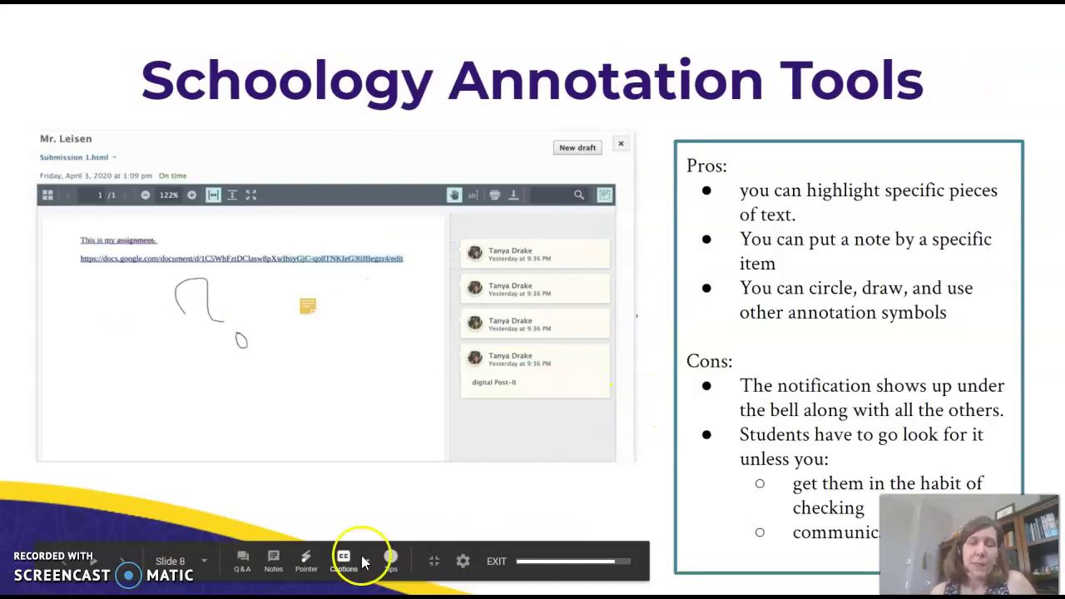
{"action": "left_click", "coordinate": [73, 564]}
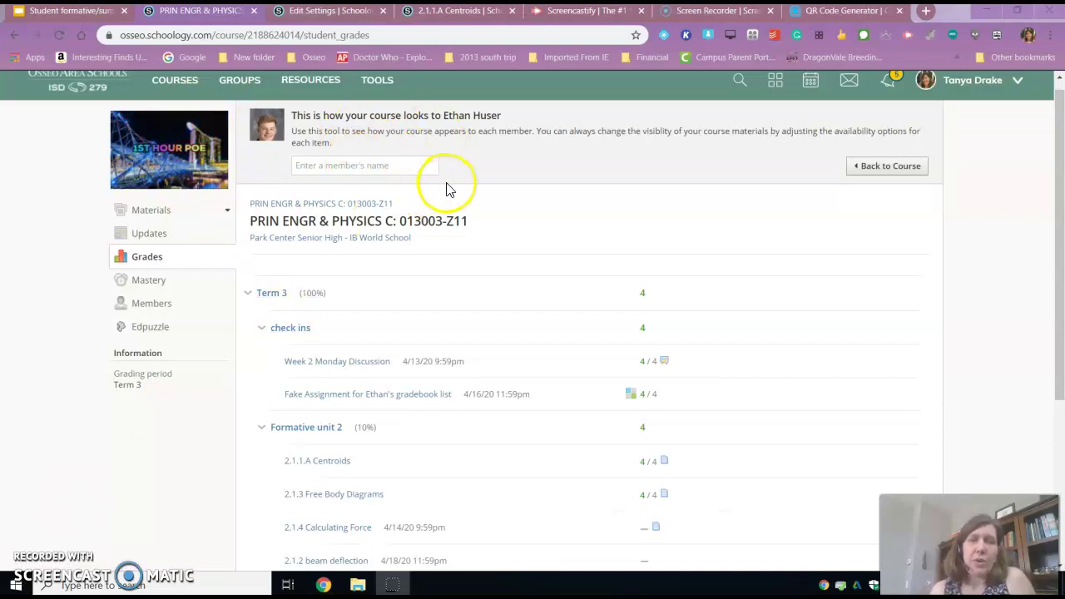
Step: Examine the student view of the PRIN ENGR & PHYSICS C grades, including the rubric and rubric comment of the fake gradebook assignment
{"action": "left_click", "coordinate": [1059, 119]}
{"action": "left_click_drag", "start_coordinate": [1059, 119], "coordinate": [1059, 190]}
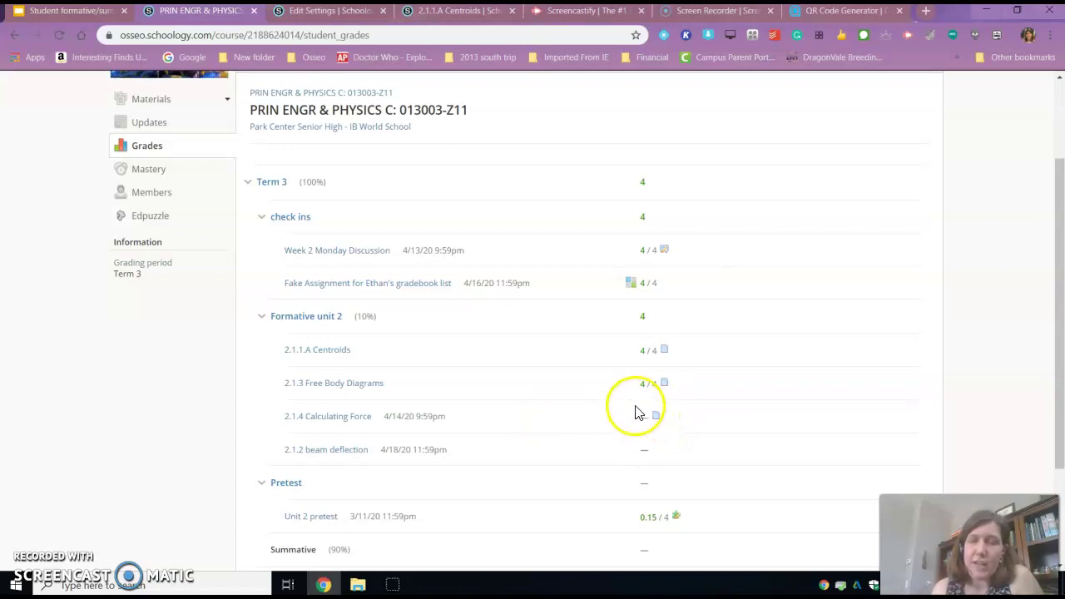
{"action": "mouse_move", "coordinate": [648, 416]}
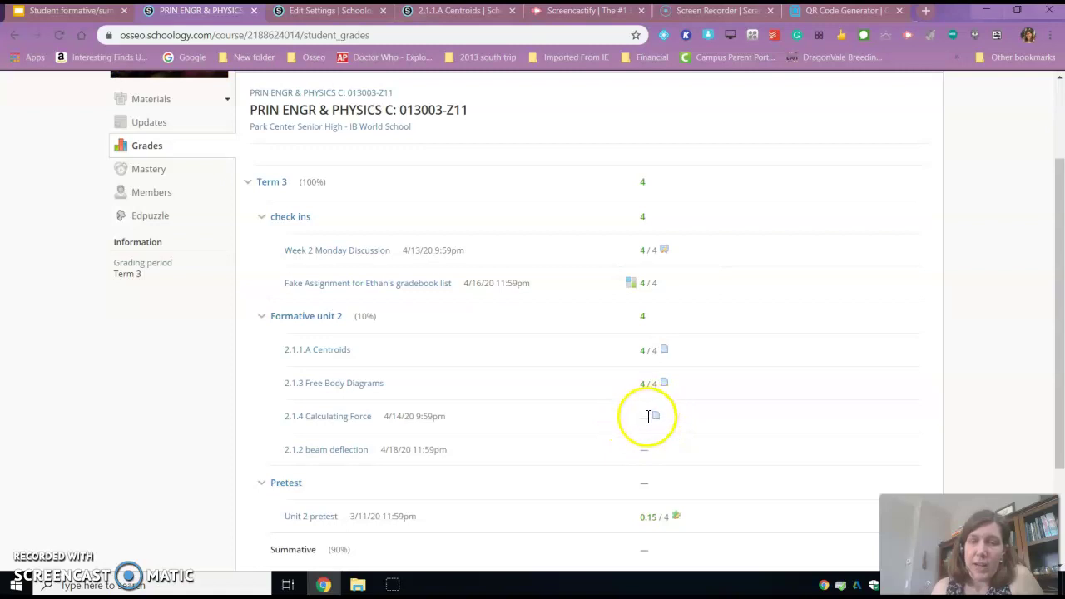
{"action": "left_click", "coordinate": [630, 285]}
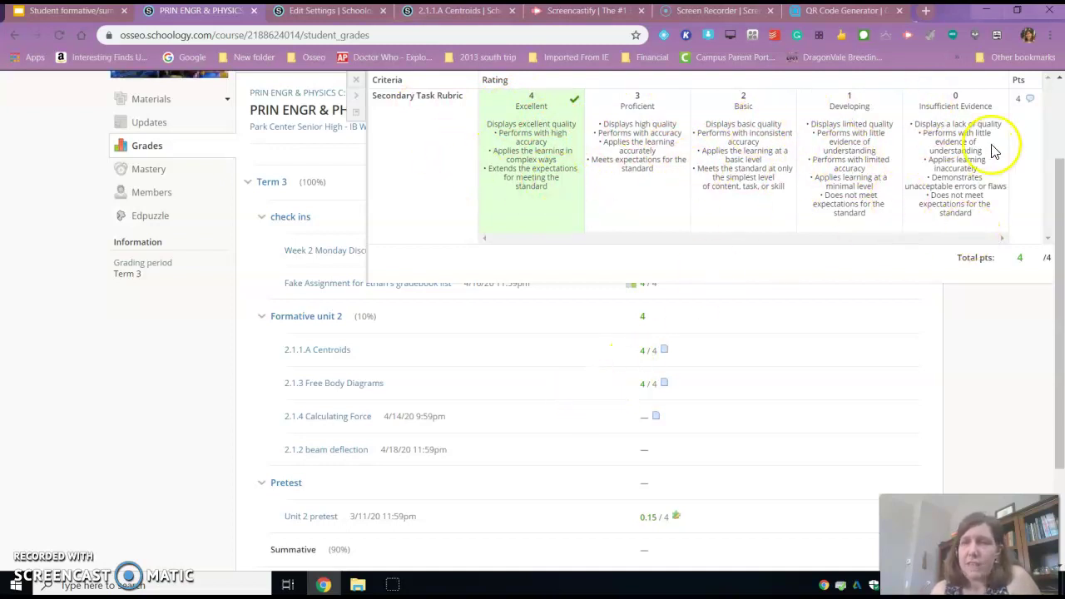
{"action": "left_click", "coordinate": [1029, 101]}
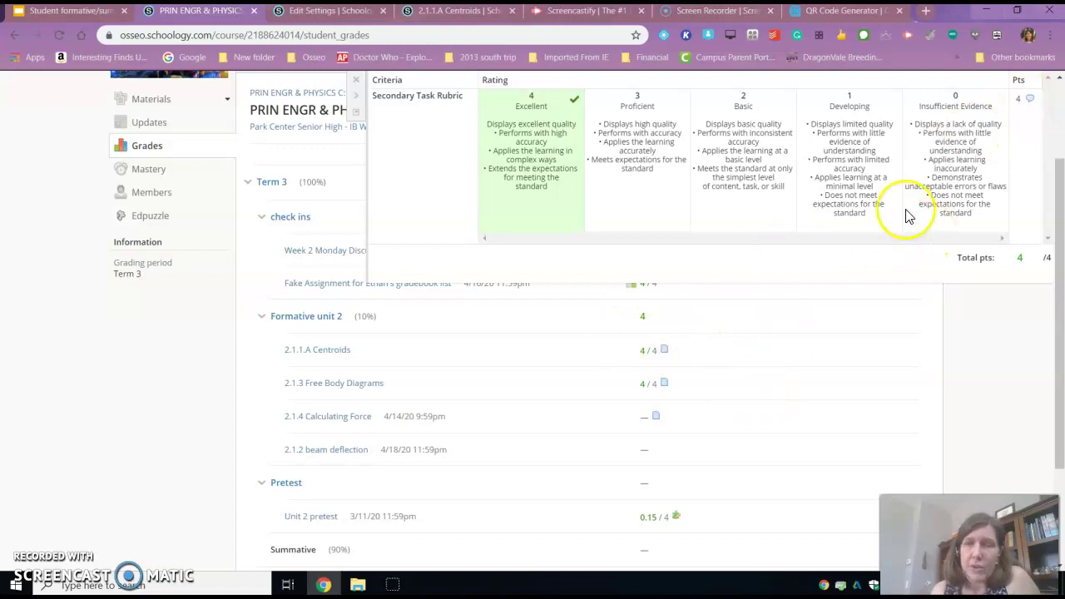
{"action": "left_click", "coordinate": [356, 83]}
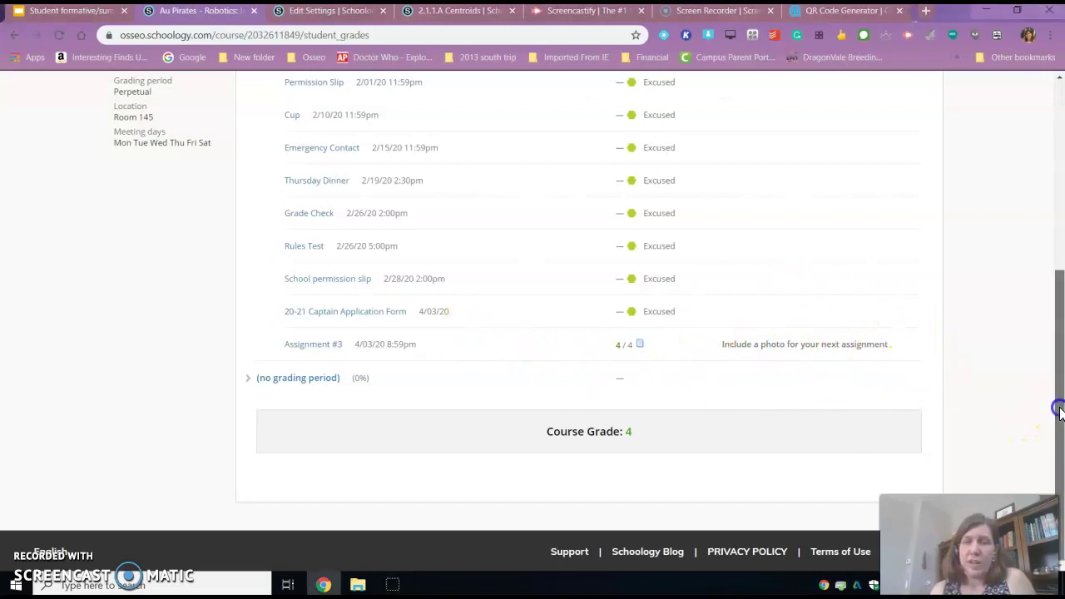
Step: Review the robotics course's grades as the student sees them, down to the Assignment #3 grade comment
{"action": "left_click_drag", "start_coordinate": [1060, 413], "coordinate": [1059, 237]}
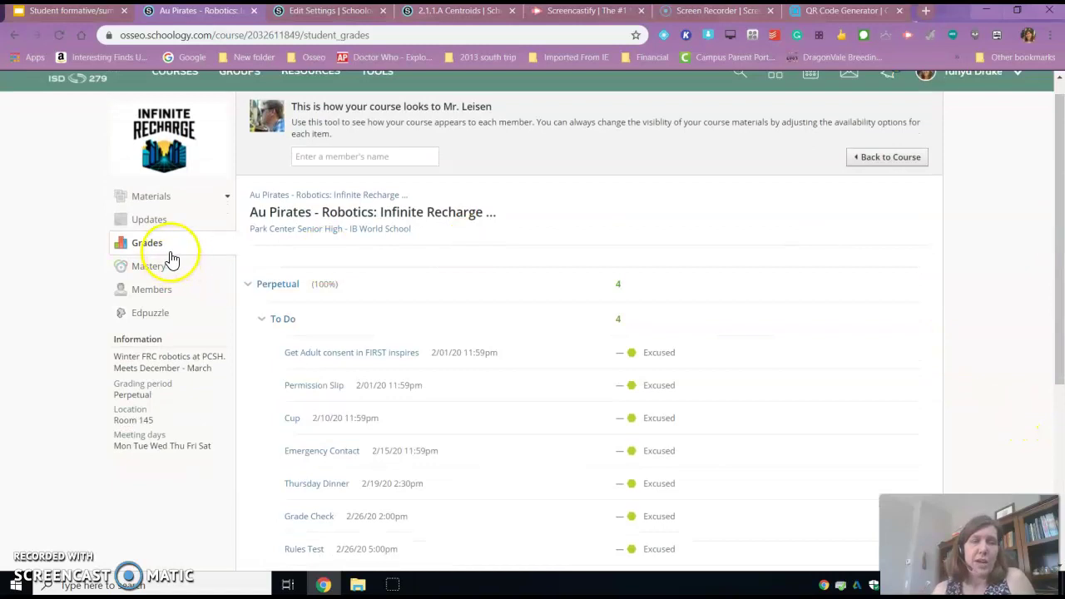
{"action": "left_click_drag", "start_coordinate": [1059, 215], "coordinate": [1059, 398]}
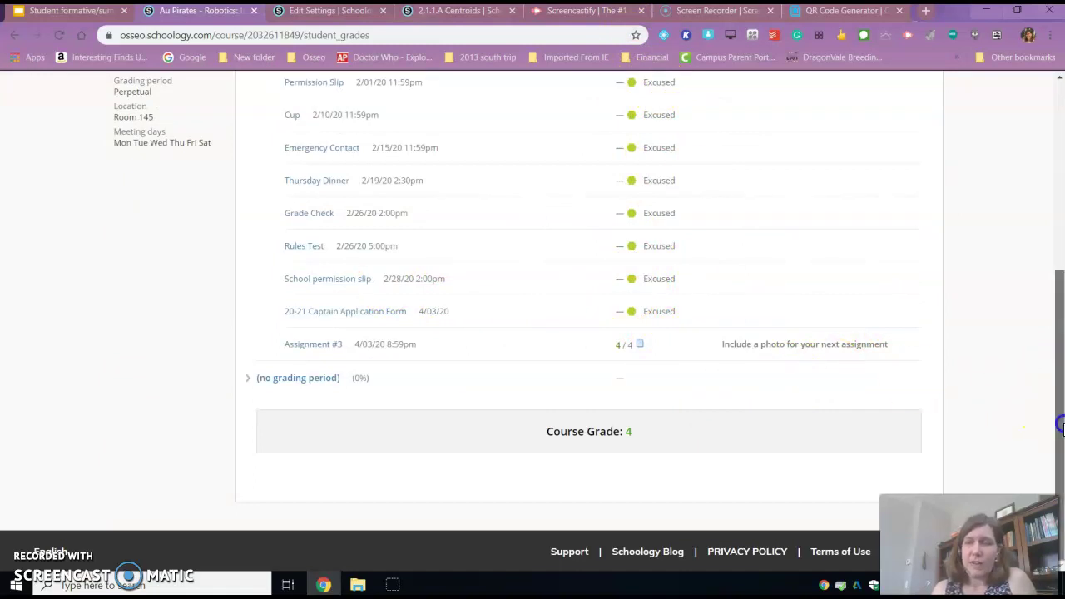
{"action": "mouse_move", "coordinate": [1059, 416]}
{"action": "left_mouse_down"}
{"action": "mouse_move", "coordinate": [1060, 224]}
{"action": "mouse_move", "coordinate": [1059, 424]}
{"action": "left_mouse_up"}
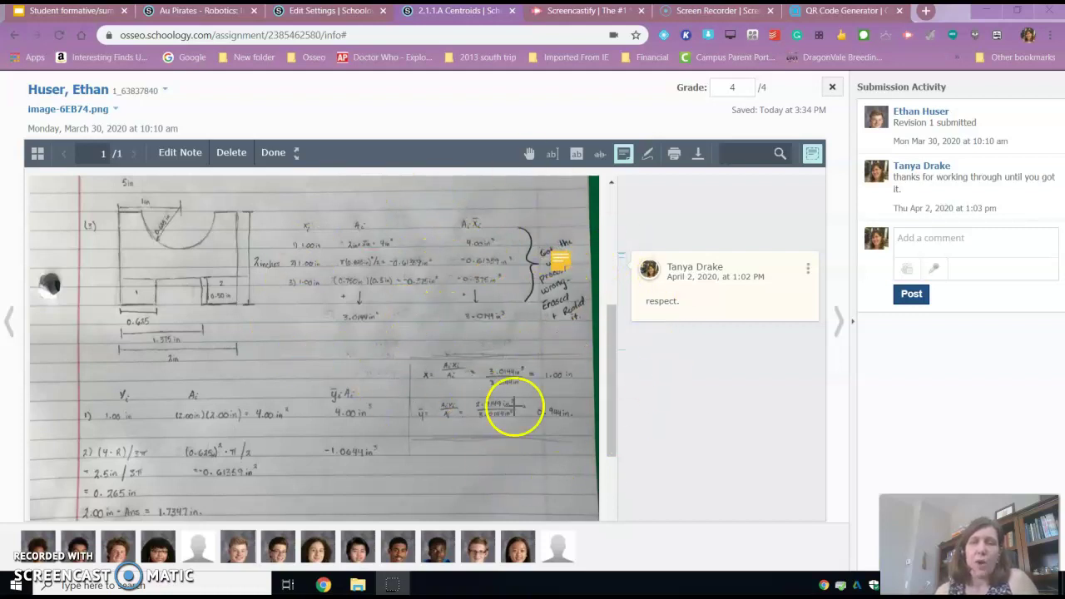
Step: Add the grade comment "see annotations." to the 2.1.1.A Centroids submission, show it to the student and submit it
{"action": "left_click", "coordinate": [747, 92]}
{"action": "left_click", "coordinate": [744, 114]}
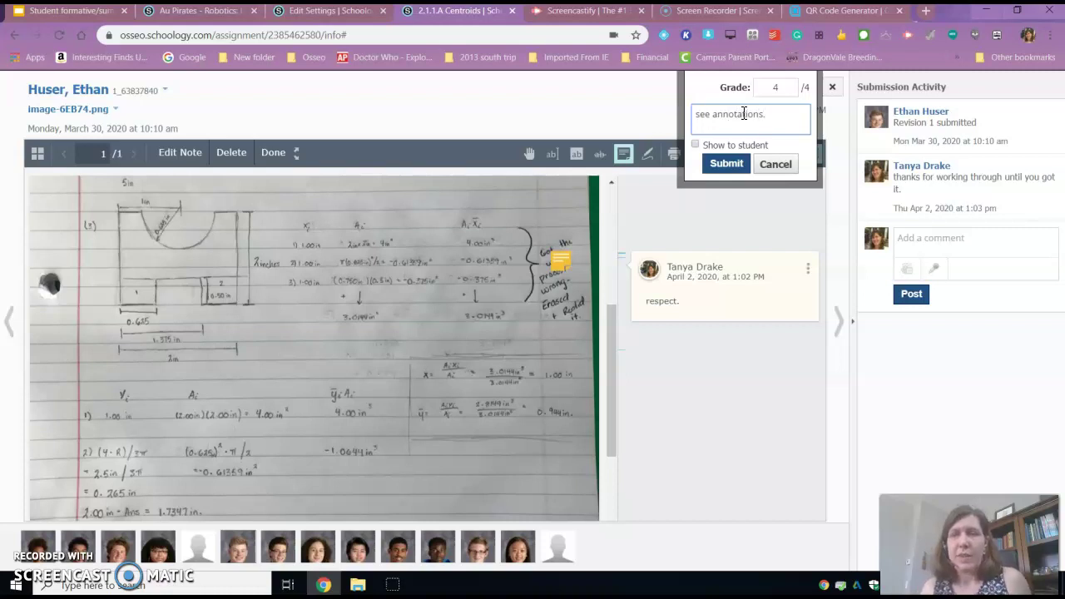
{"action": "left_click", "coordinate": [695, 145]}
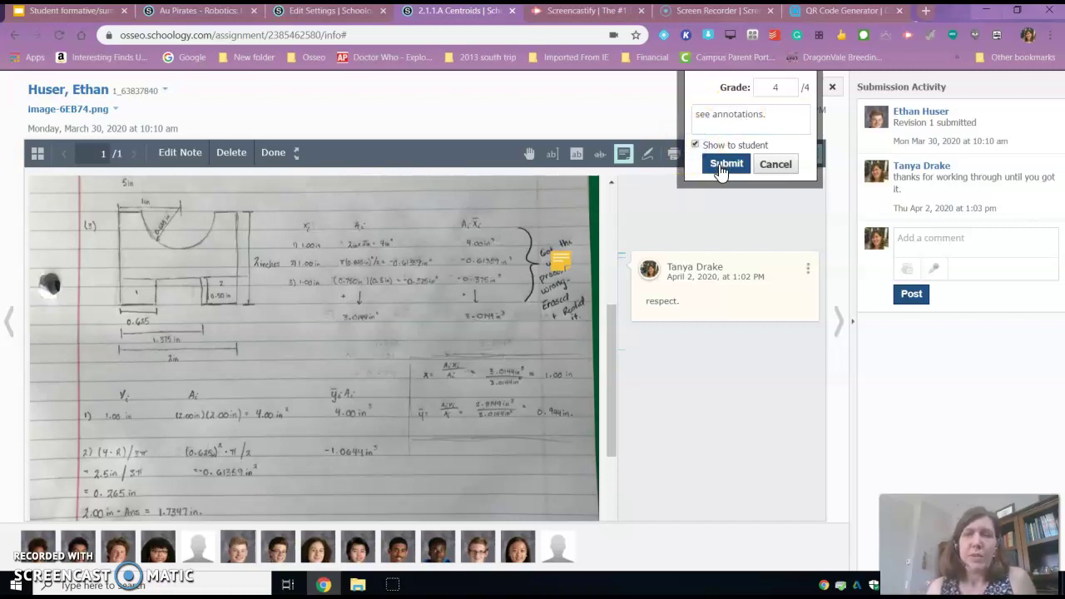
{"action": "left_click", "coordinate": [722, 165]}
{"action": "left_click", "coordinate": [653, 117]}
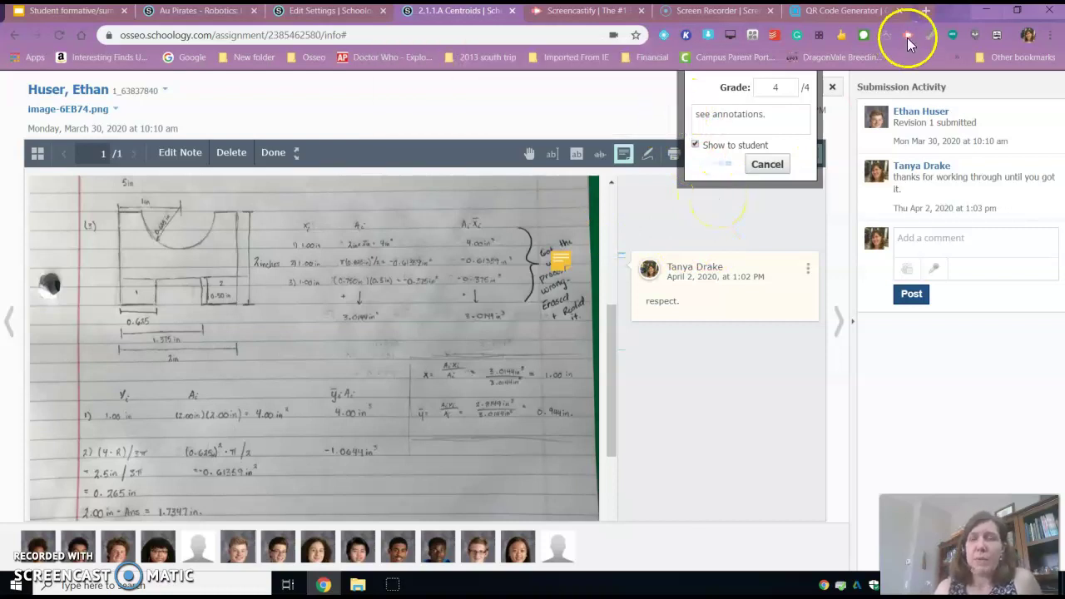
{"action": "left_click_drag", "start_coordinate": [613, 349], "coordinate": [612, 230]}
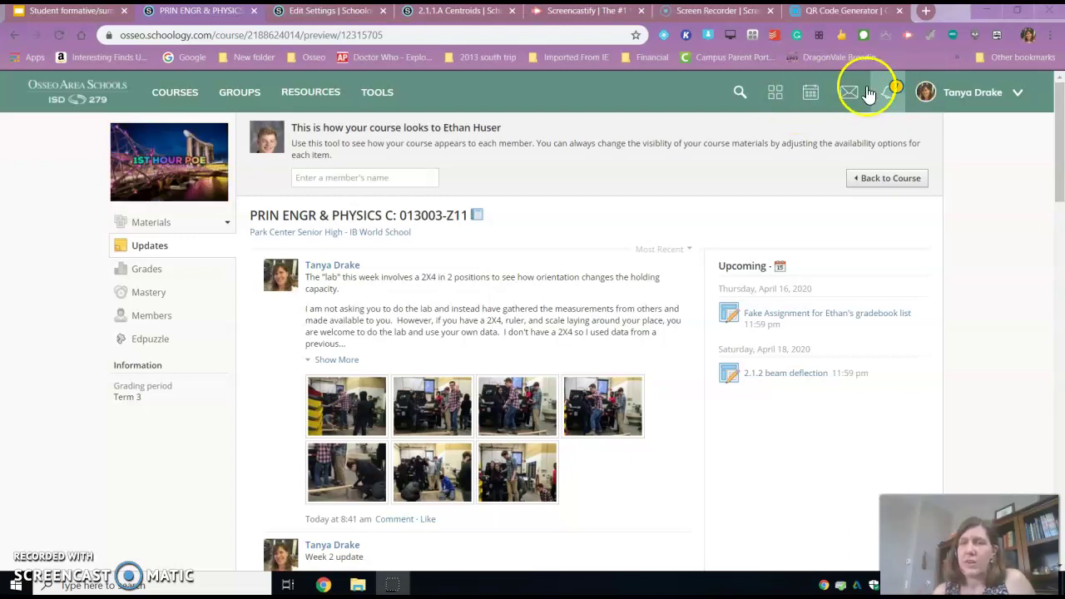
Step: Look through the notifications list and the April 2020 calendar, and return to the student view of the course
{"action": "left_click", "coordinate": [890, 94]}
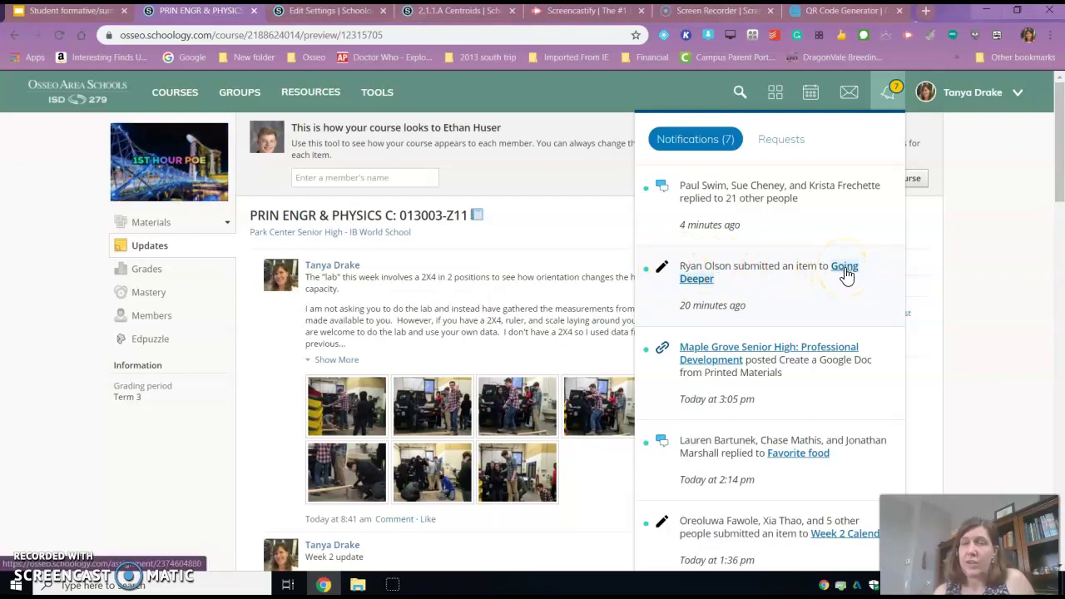
{"action": "left_click", "coordinate": [812, 108]}
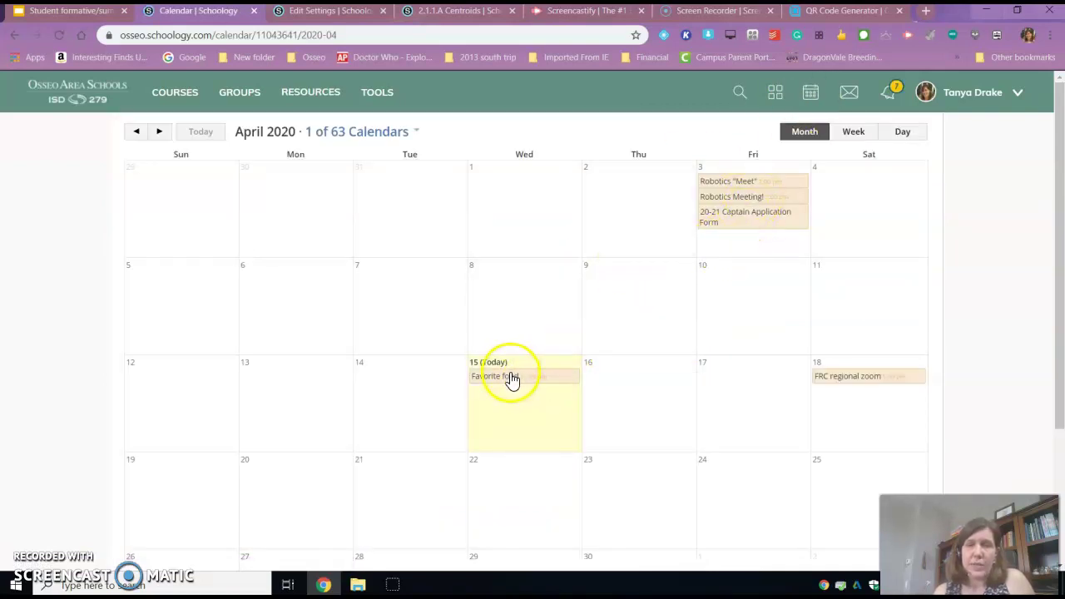
{"action": "mouse_move", "coordinate": [512, 381]}
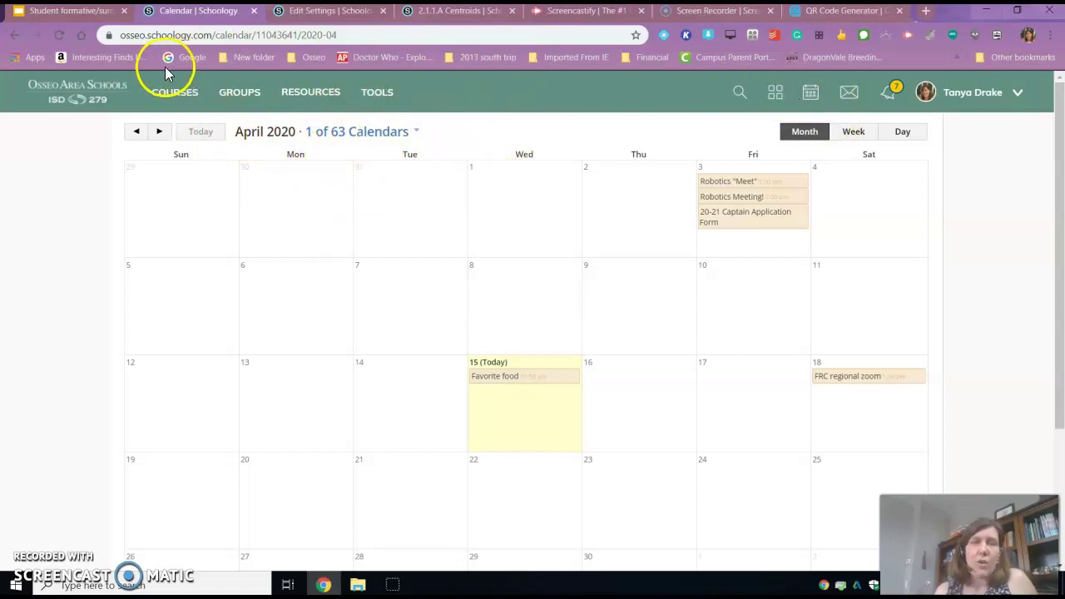
{"action": "left_click", "coordinate": [17, 37]}
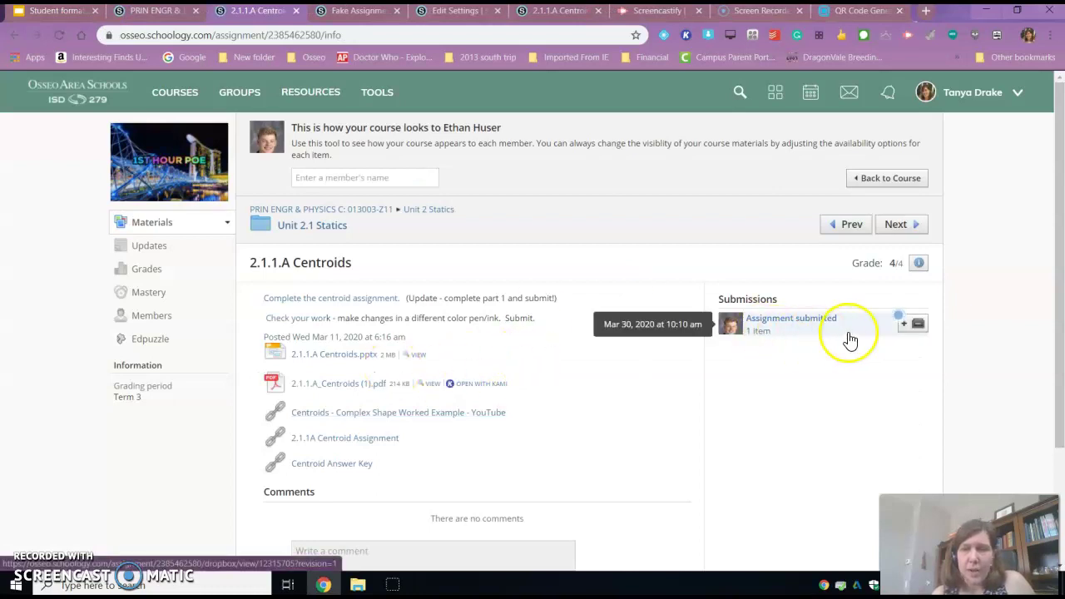
Step: Open the submitted 2.1.1.A Centroids work in the student view, review its annotations and submission activity comments, and close it
{"action": "left_click", "coordinate": [917, 325]}
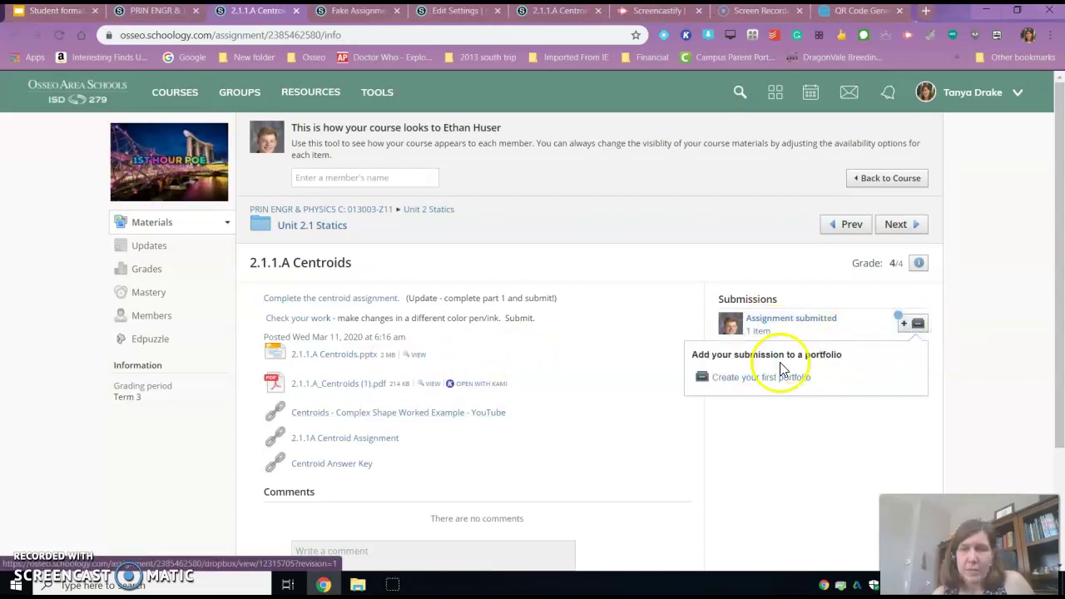
{"action": "left_click", "coordinate": [786, 320]}
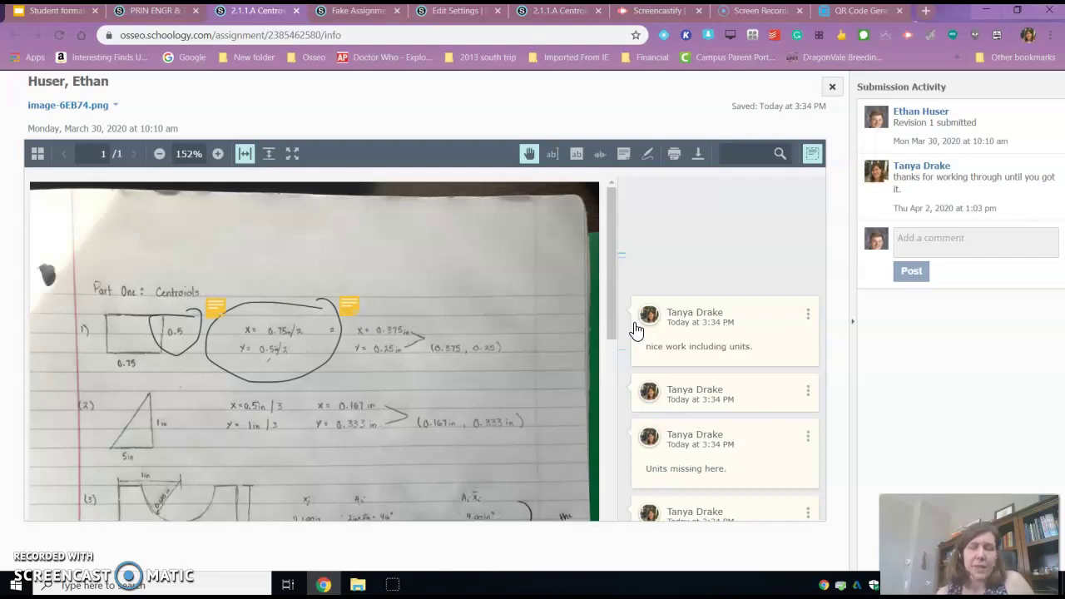
{"action": "left_click", "coordinate": [647, 323]}
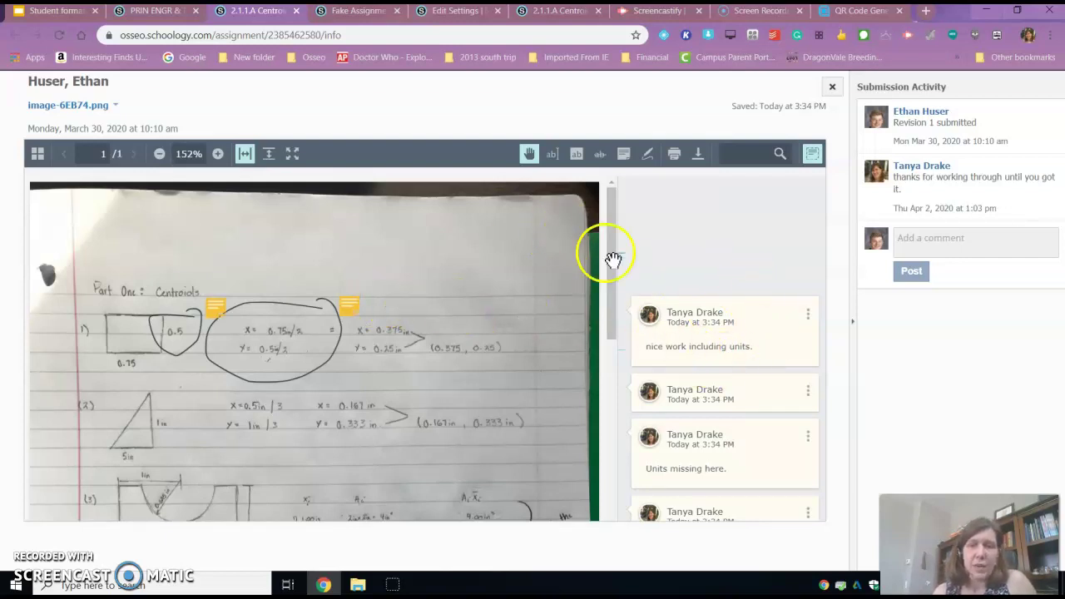
{"action": "left_click", "coordinate": [705, 389]}
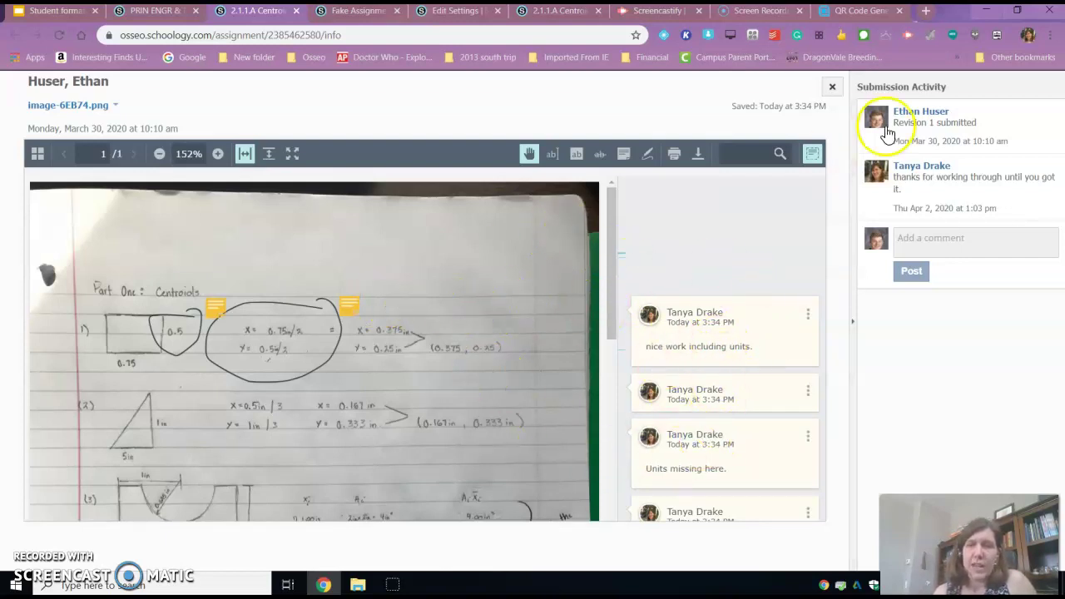
{"action": "left_click", "coordinate": [833, 91]}
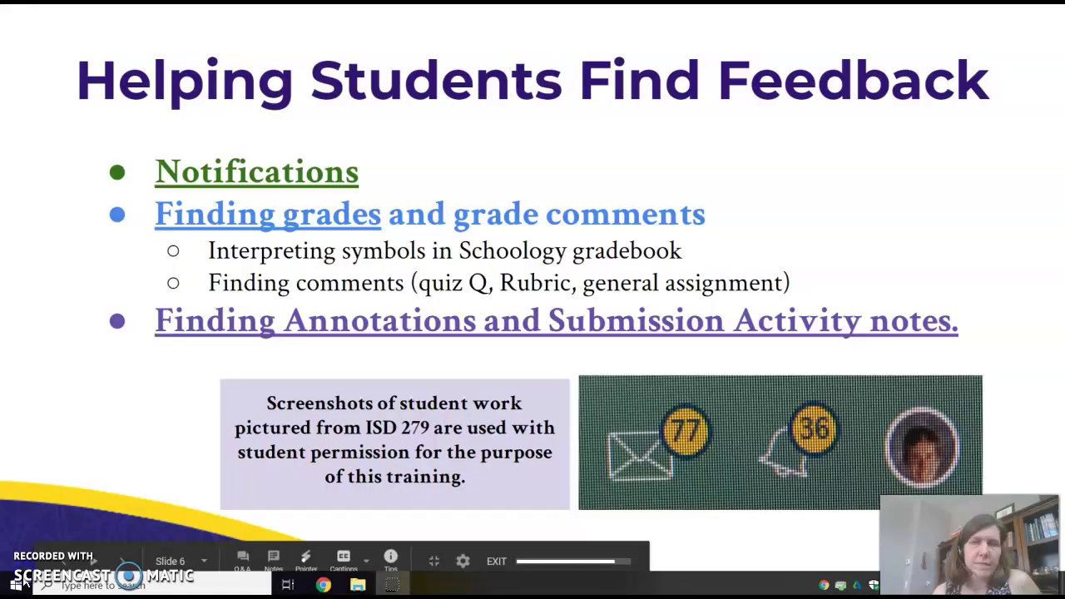